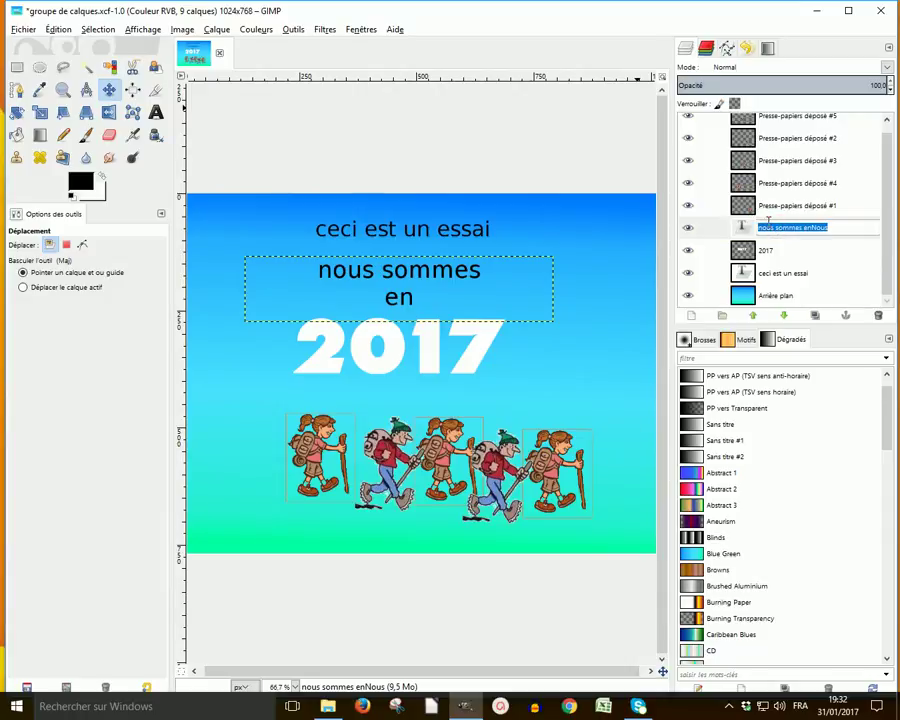
# Rename the "nous sommes en" text layer as texte2 and the Presse-papiers déposé #1 layer as marcheuse1.
pyautogui.write('exte2')
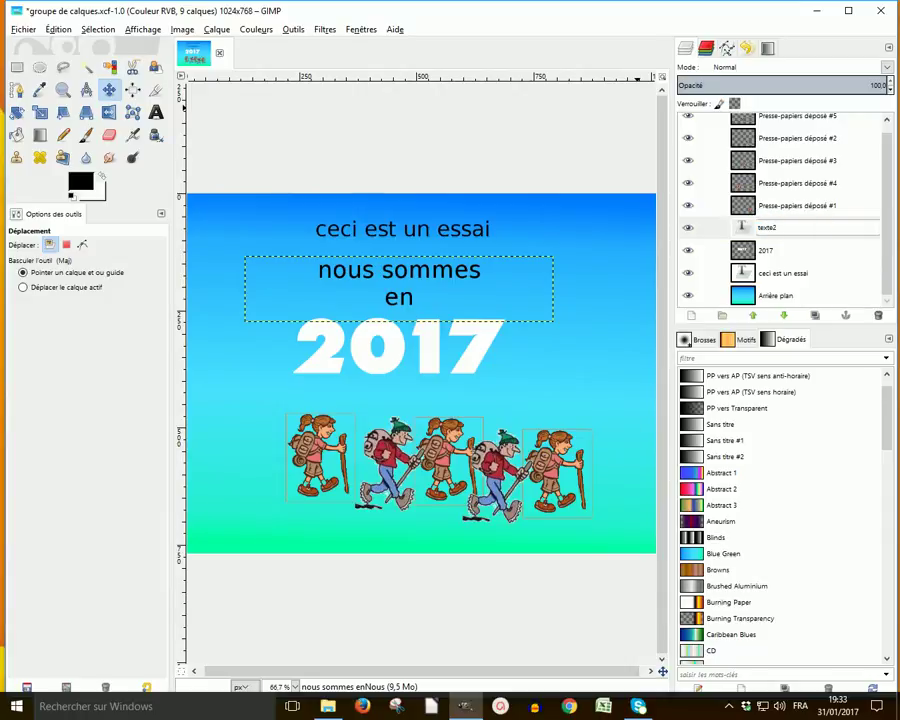
pyautogui.press('Return')
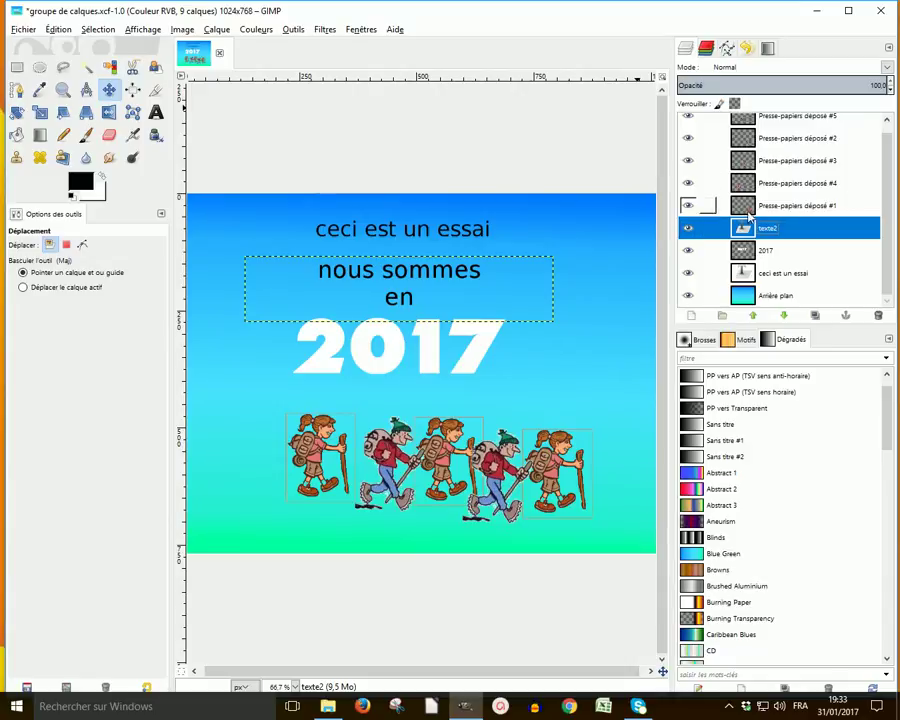
pyautogui.click(752, 208)
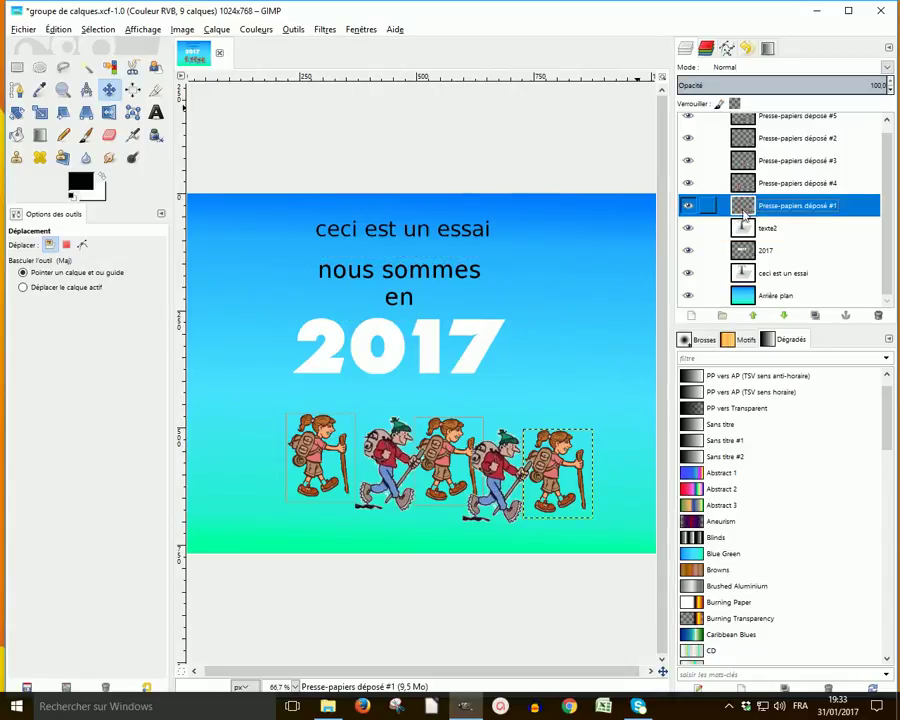
pyautogui.doubleClick(800, 208)
pyautogui.write('marcheu')
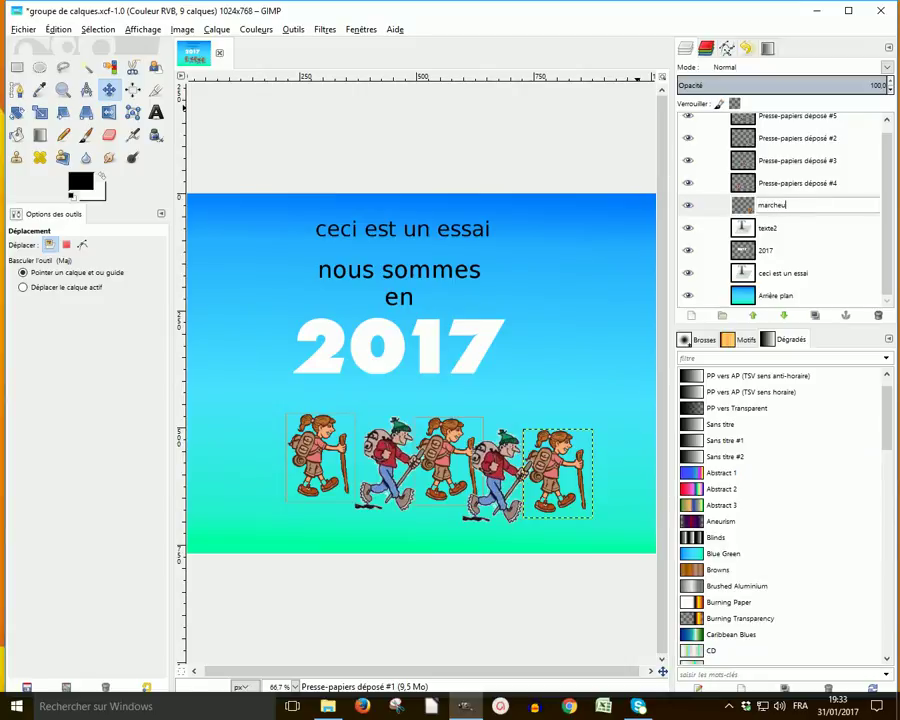
pyautogui.write('se1')
pyautogui.press('Return')
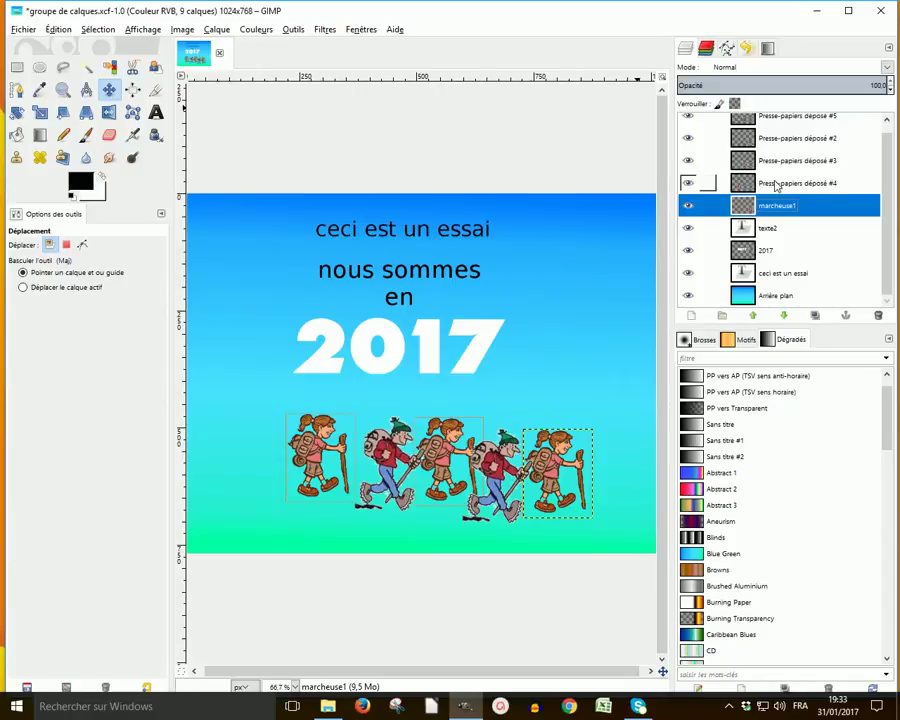
# Rename the Presse-papiers déposé #4 layer as marcheuses2.
pyautogui.click(778, 184)
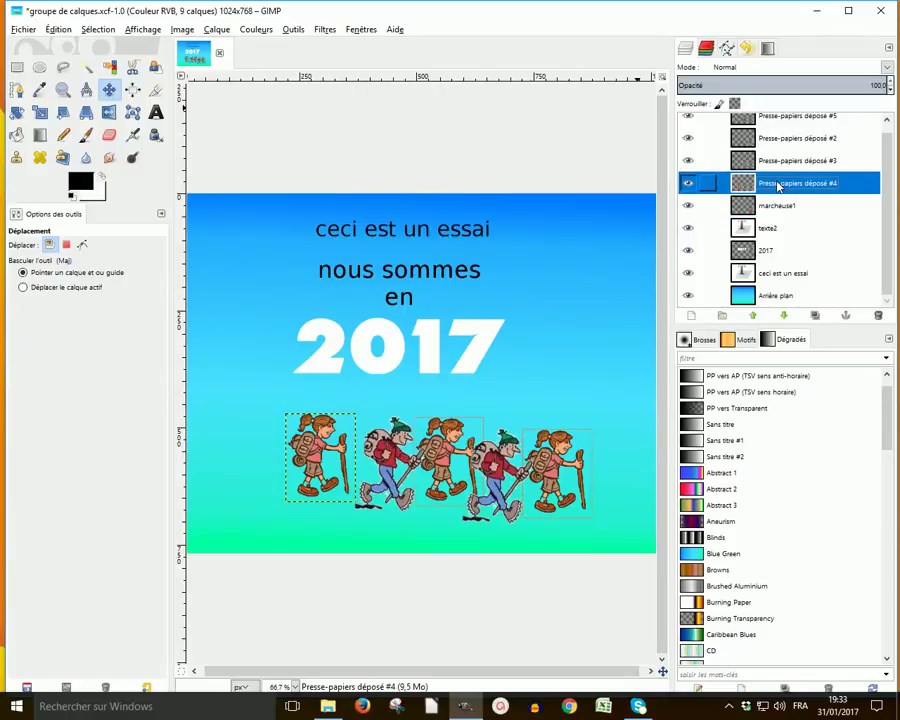
pyautogui.doubleClick(778, 184)
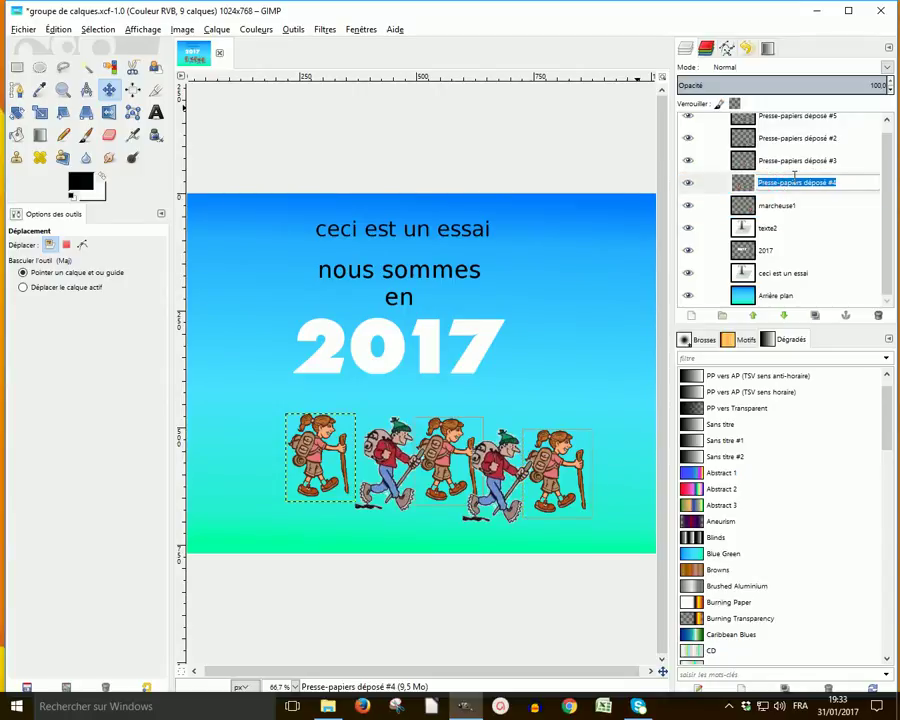
pyautogui.write('marcheuses2')
pyautogui.press('Return')
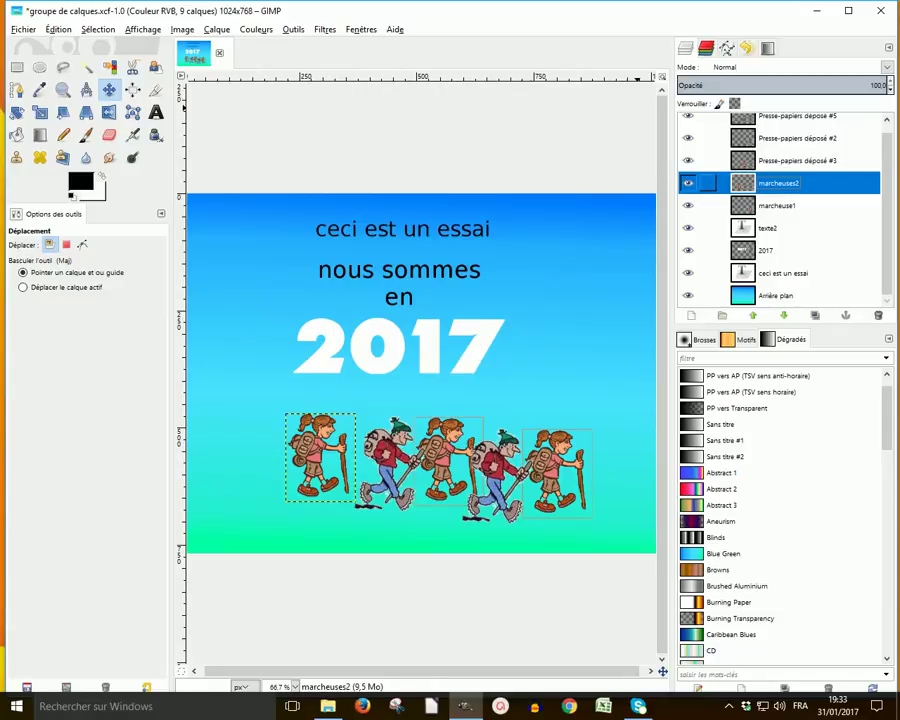
# Rename the Presse-papiers déposé #3 layer as marcheuse3.
pyautogui.click(766, 165)
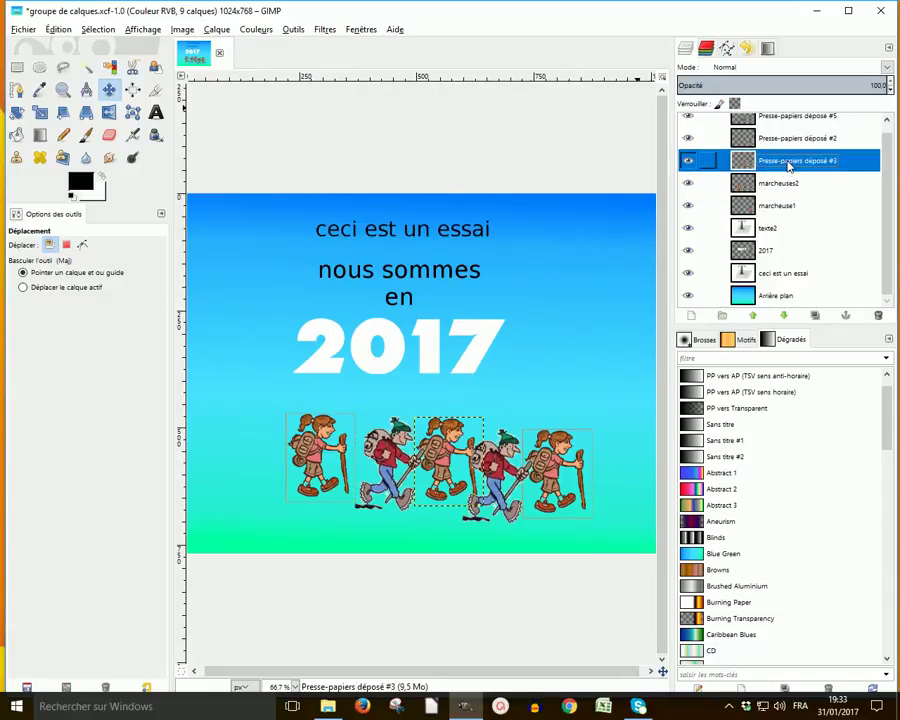
pyautogui.doubleClick(790, 164)
pyautogui.write('marcheuse')
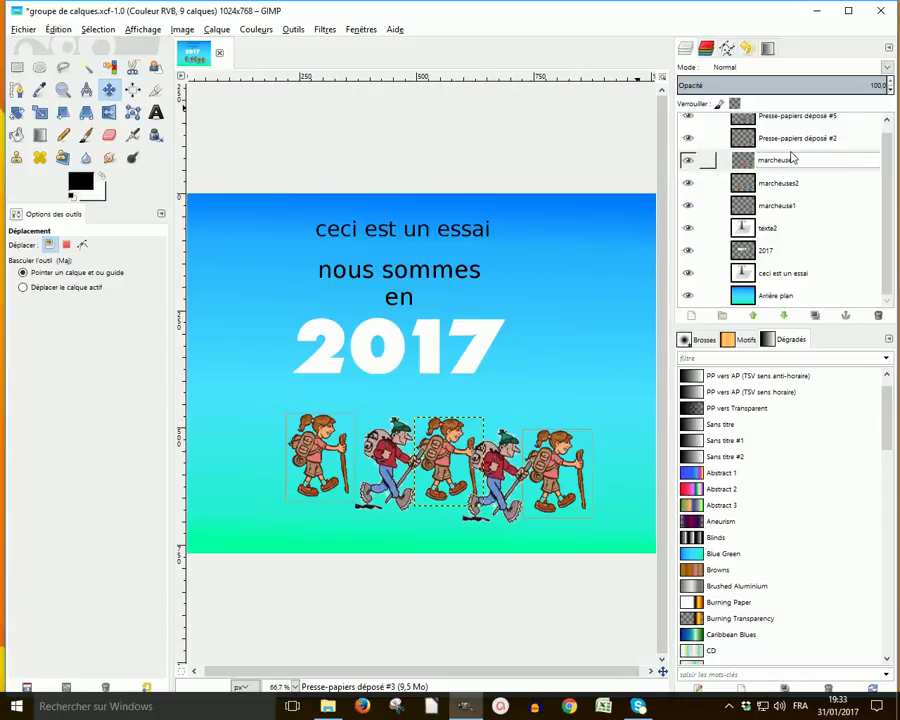
pyautogui.write('3')
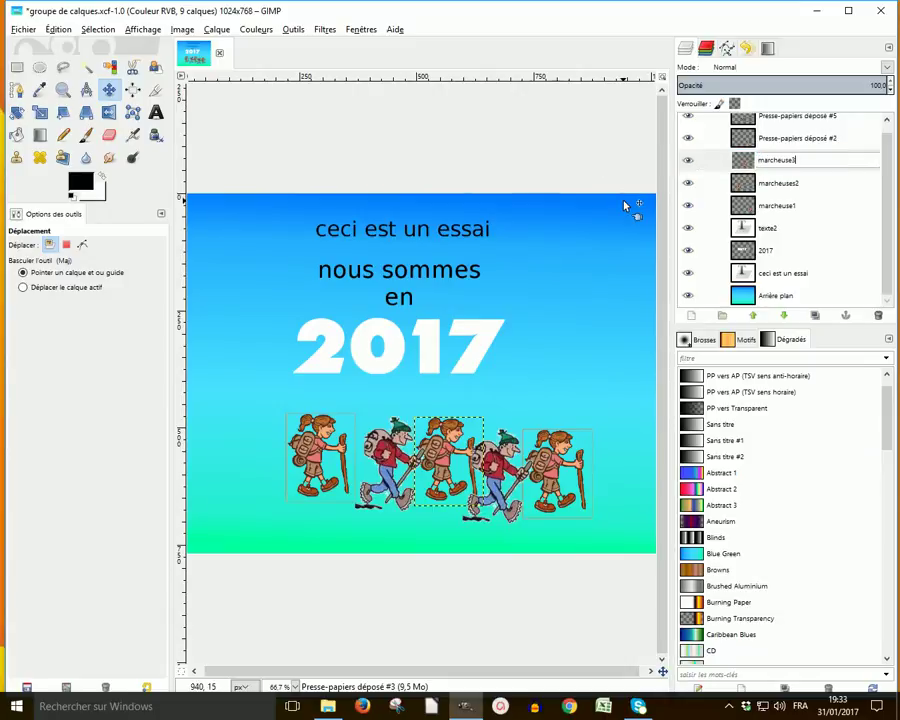
pyautogui.press('Return')
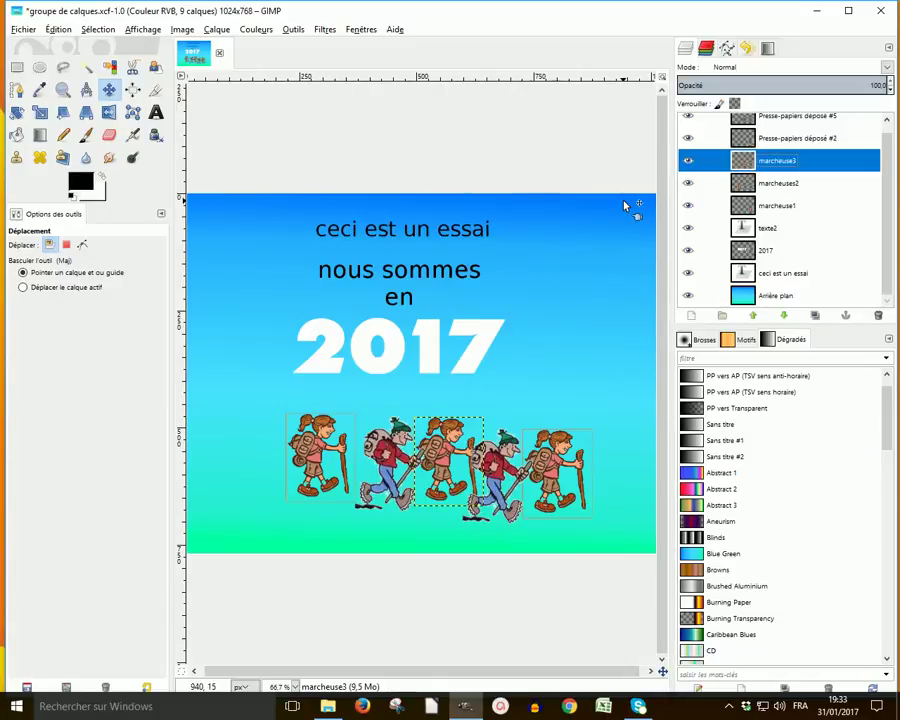
# Rename the Presse-papiers déposé #2 layer as marcherur1.
pyautogui.click(738, 139)
pyautogui.doubleClick(785, 139)
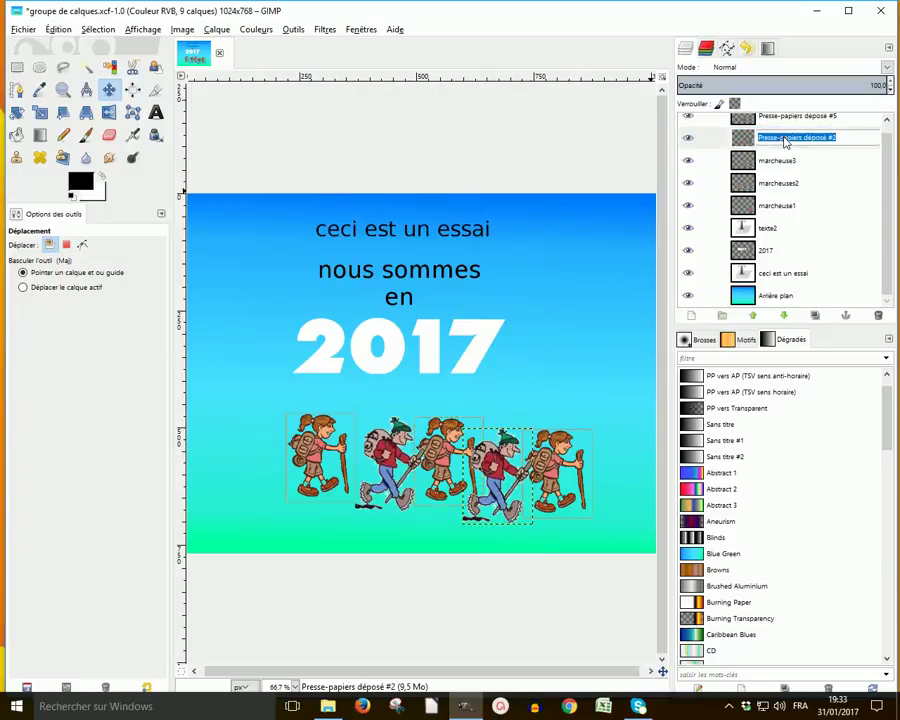
pyautogui.write('ma')
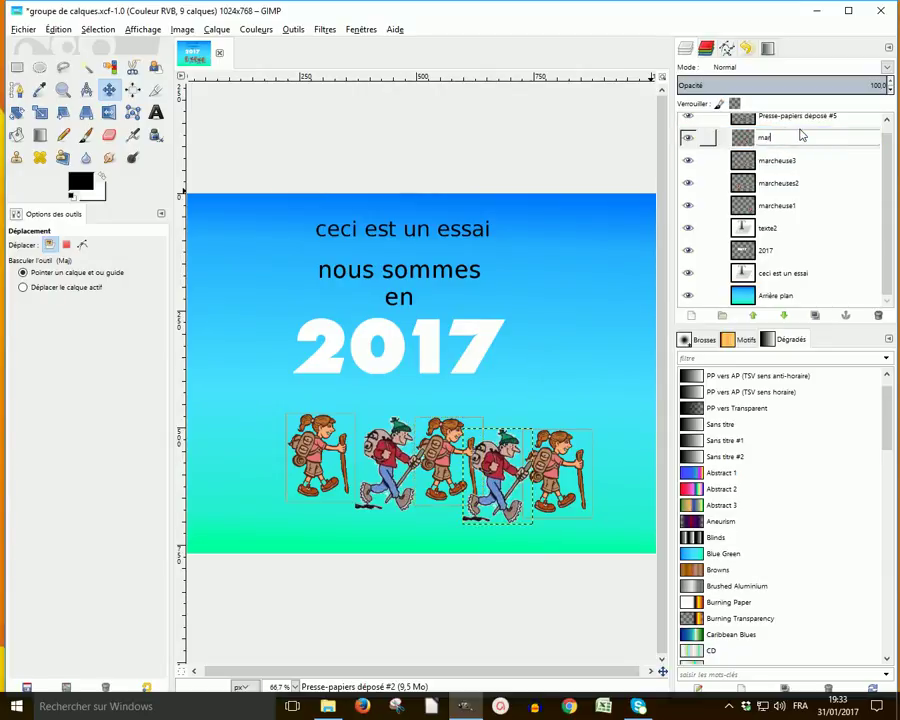
pyautogui.write('rcheur1')
pyautogui.press('Return')
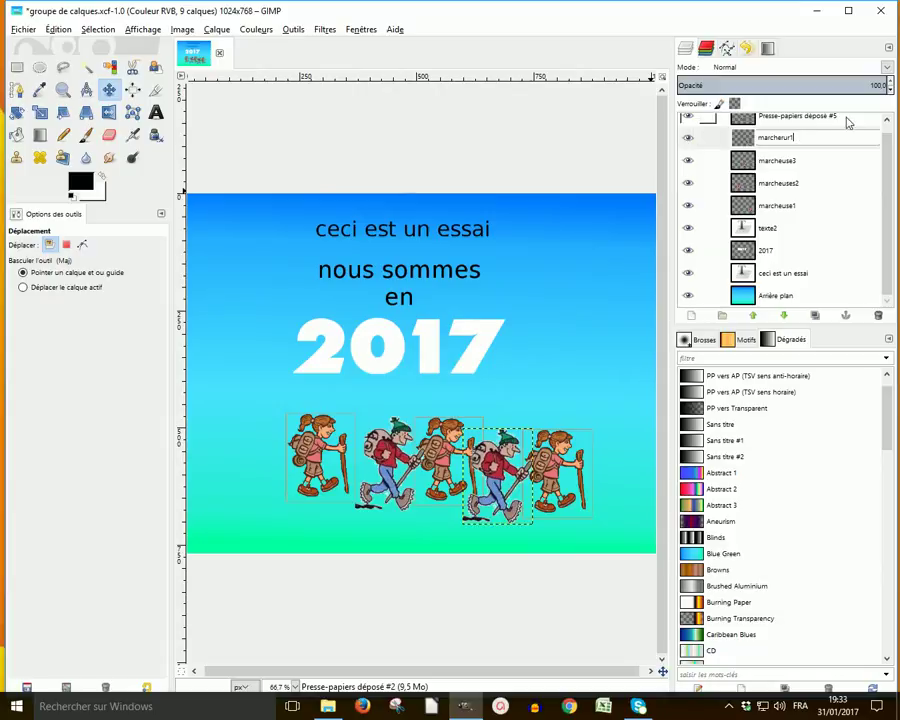
# Rename the Presse-papiers déposé #5 layer as marcheur2.
pyautogui.click(745, 122)
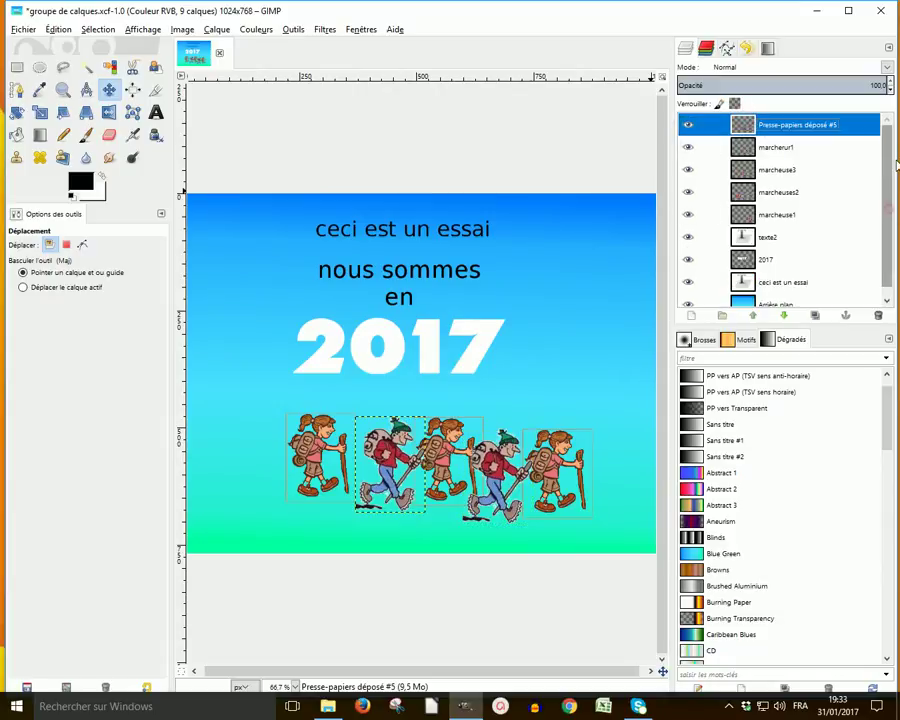
pyautogui.press('r')
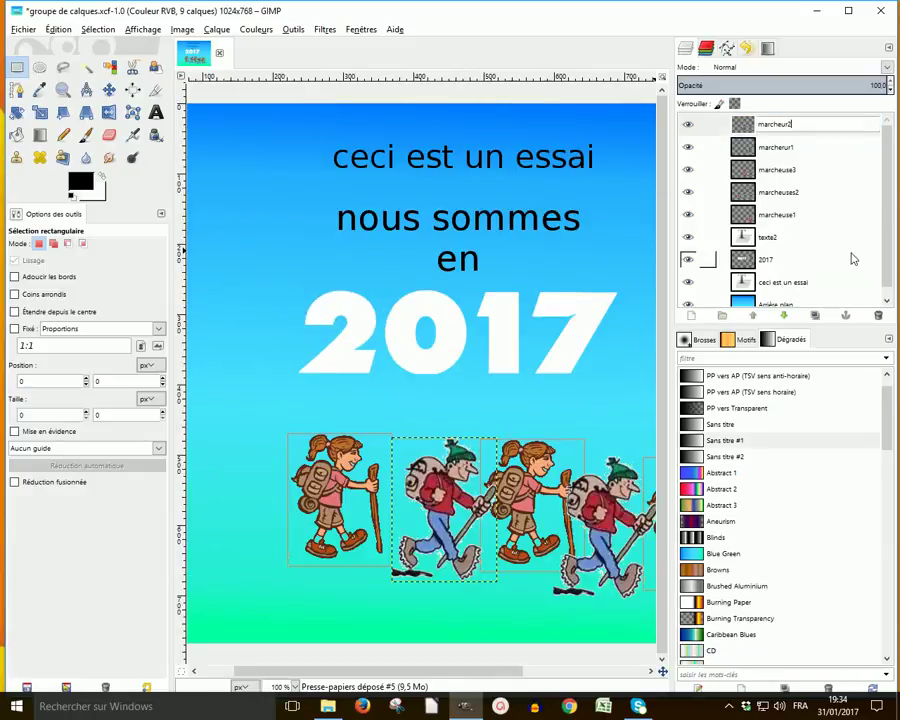
pyautogui.click(853, 257)
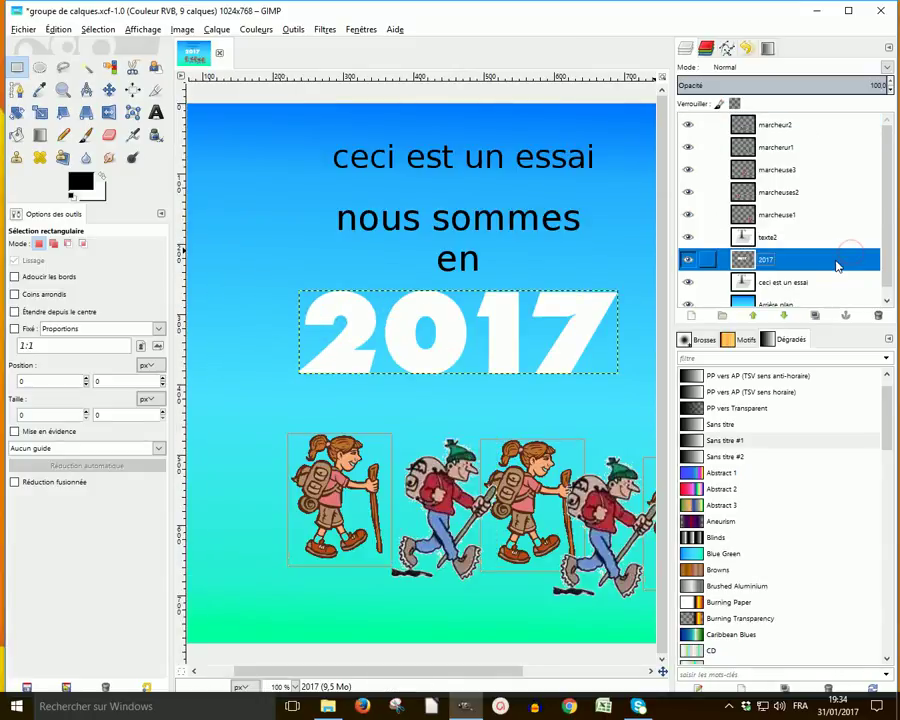
pyautogui.press('-')
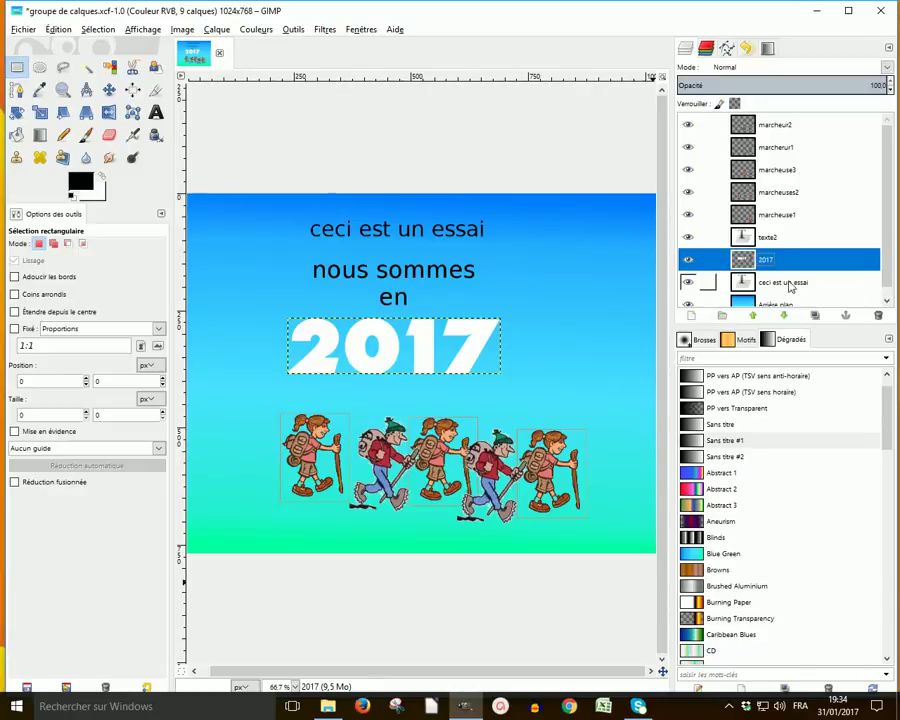
# Create a layer group just above the "ceci est un essai" layer and name it "Les textes".
pyautogui.click(749, 287)
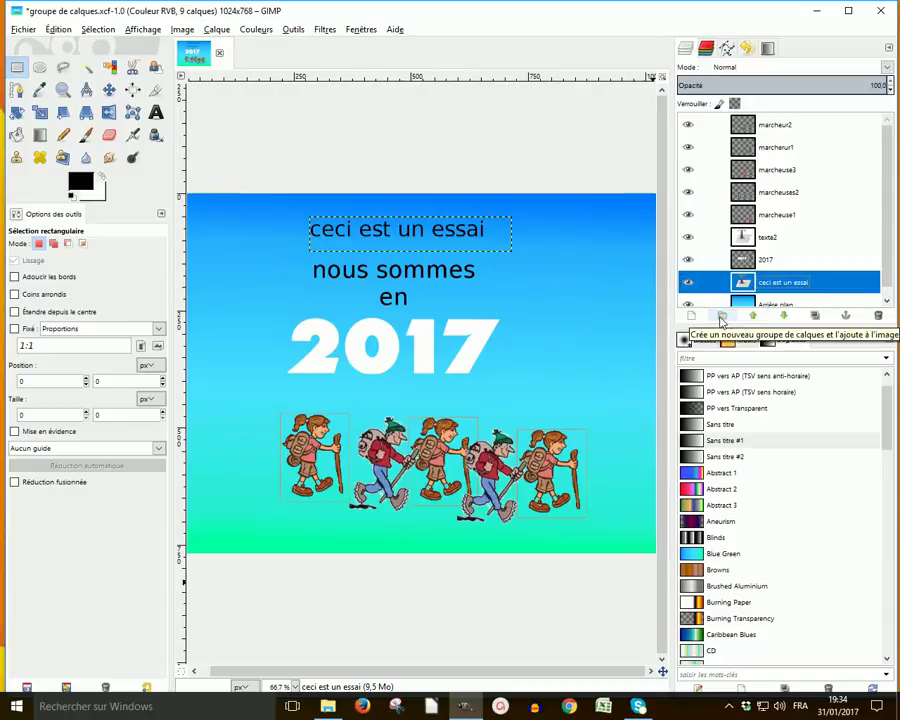
pyautogui.click(722, 318)
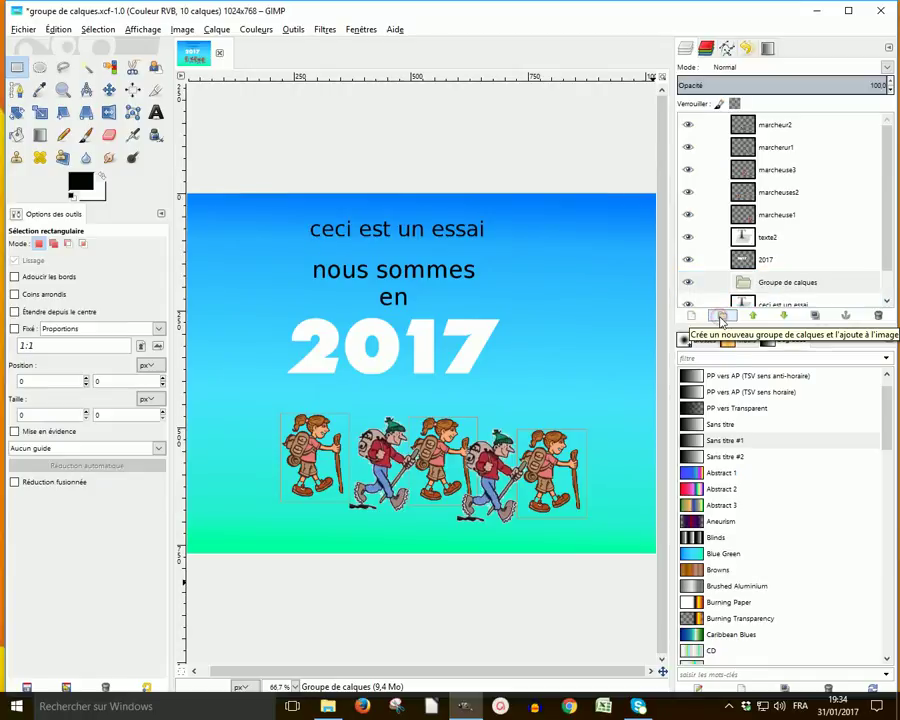
pyautogui.doubleClick(800, 285)
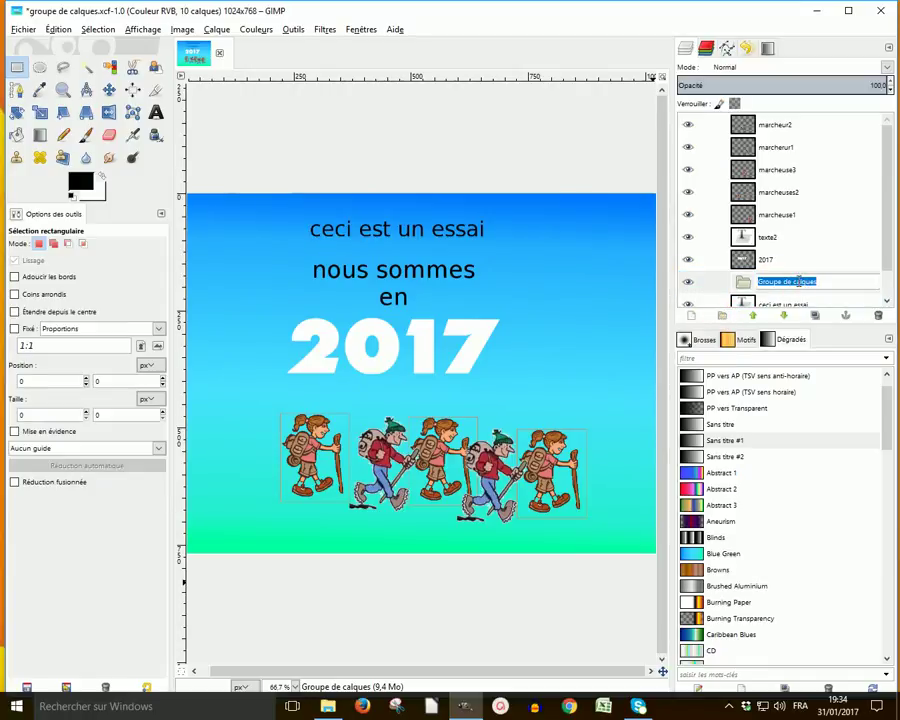
pyautogui.write('Les textes')
pyautogui.press('Return')
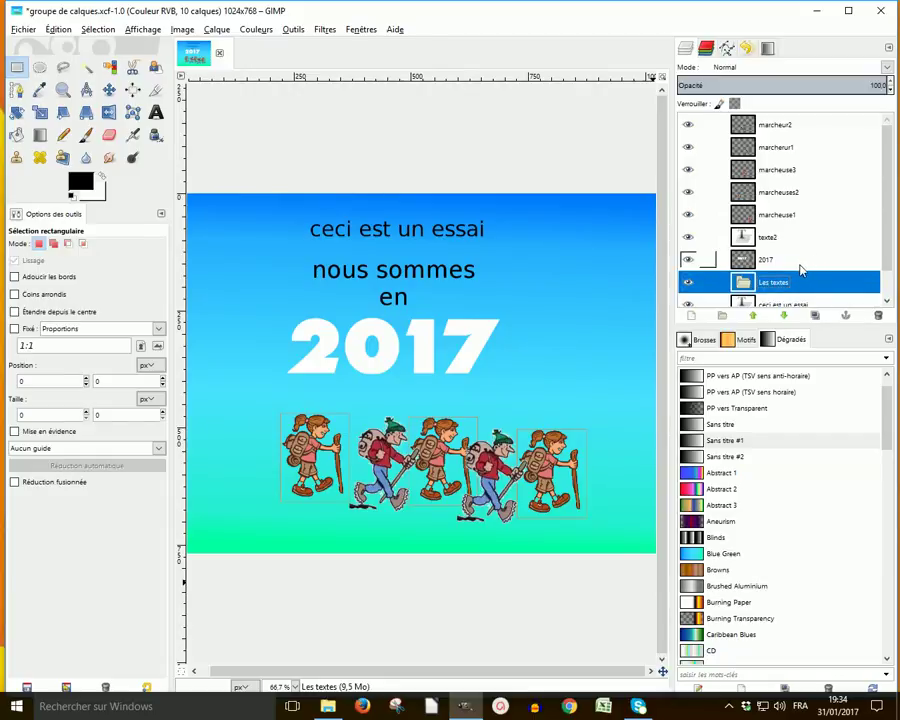
# Move the "ceci est un essai", 2017 and texte2 layers into the "Les textes" group.
pyautogui.scroll(-1, 760, 268)
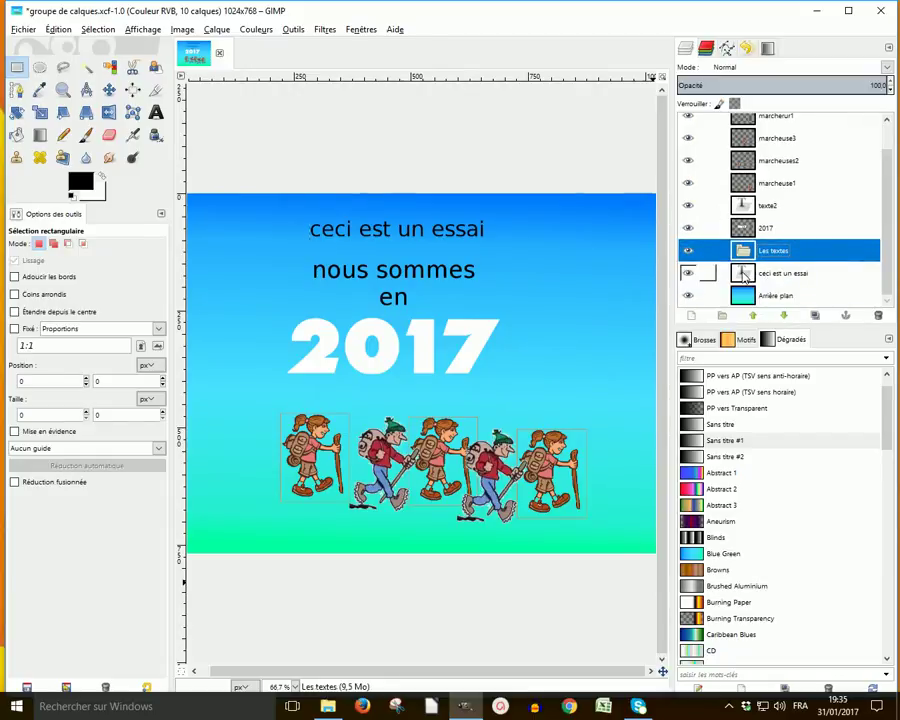
pyautogui.moveTo(760, 271)
pyautogui.mouseDown()
pyautogui.moveTo(745, 277)
pyautogui.moveTo(778, 254)
pyautogui.moveTo(725, 250)
pyautogui.moveTo(748, 229)
pyautogui.moveTo(749, 253)
pyautogui.moveTo(765, 257)
pyautogui.mouseUp()
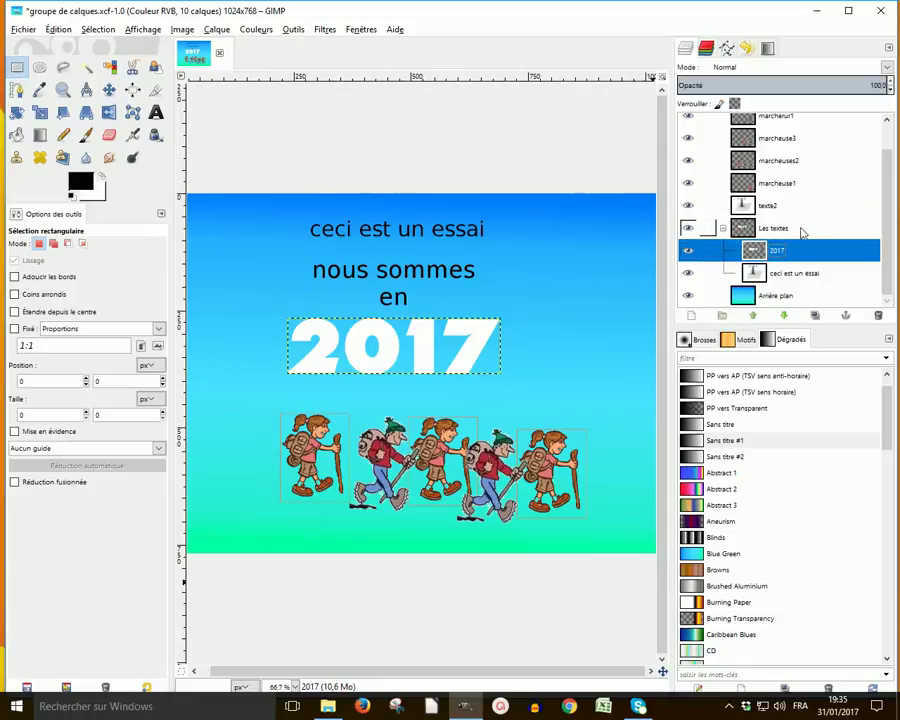
pyautogui.moveTo(741, 212); pyautogui.dragTo(752, 241)
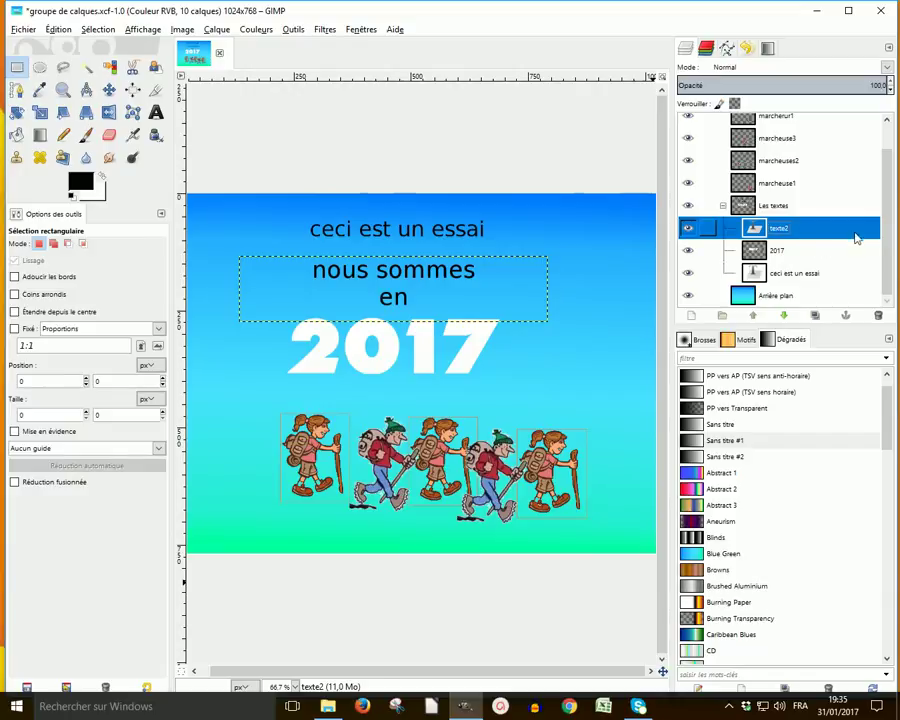
# Create a layer group named "les marcheuses" above marcheuses2 and move the marcheuses2, marcheuse3 and marcheuse1 layers into it.
pyautogui.click(790, 184)
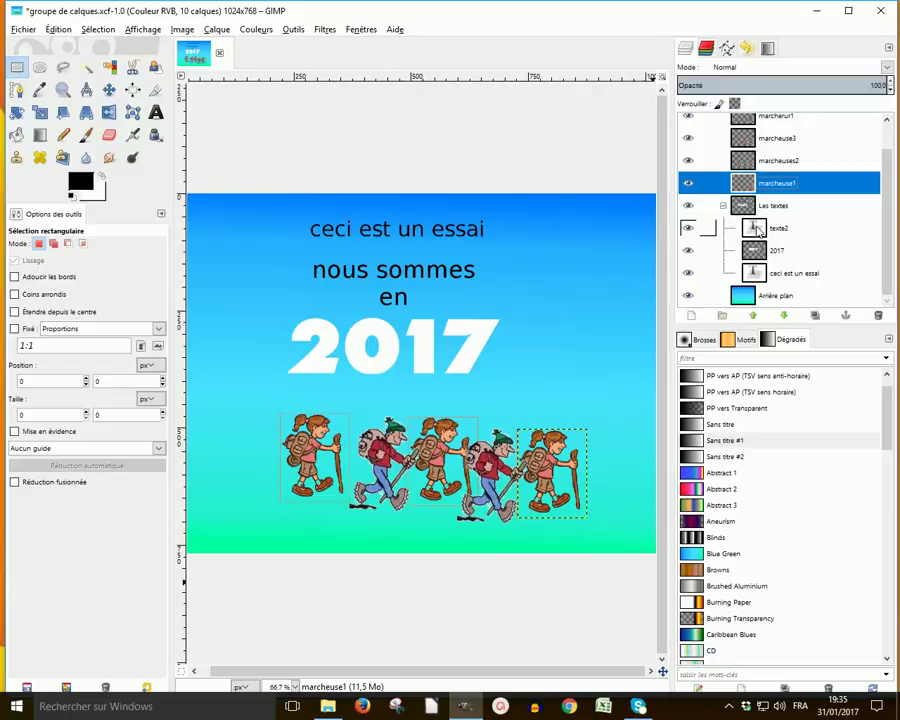
pyautogui.scroll(2, 865, 195)
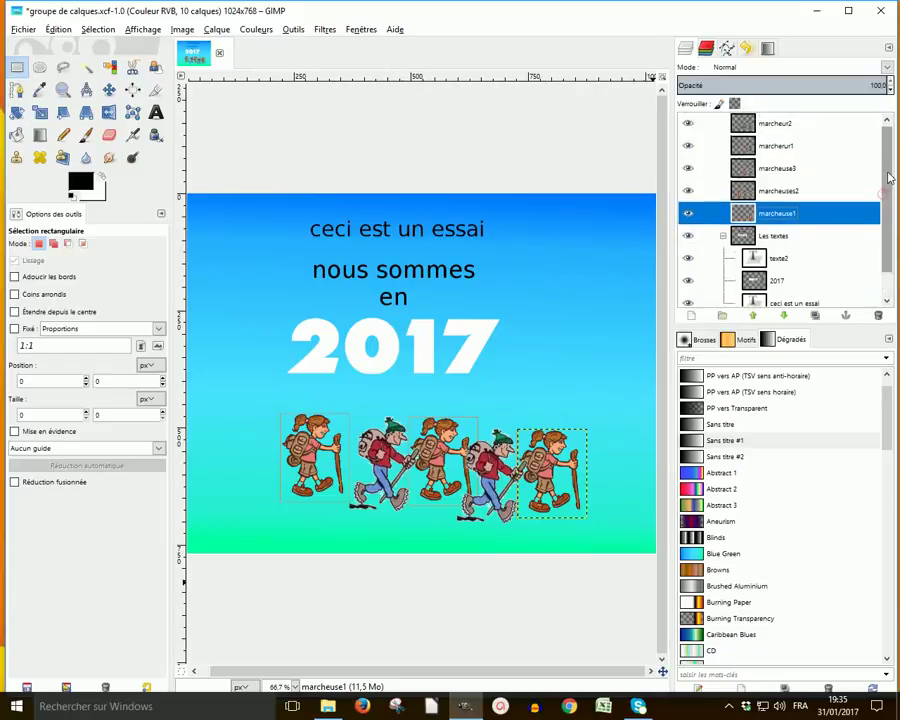
pyautogui.click(745, 197)
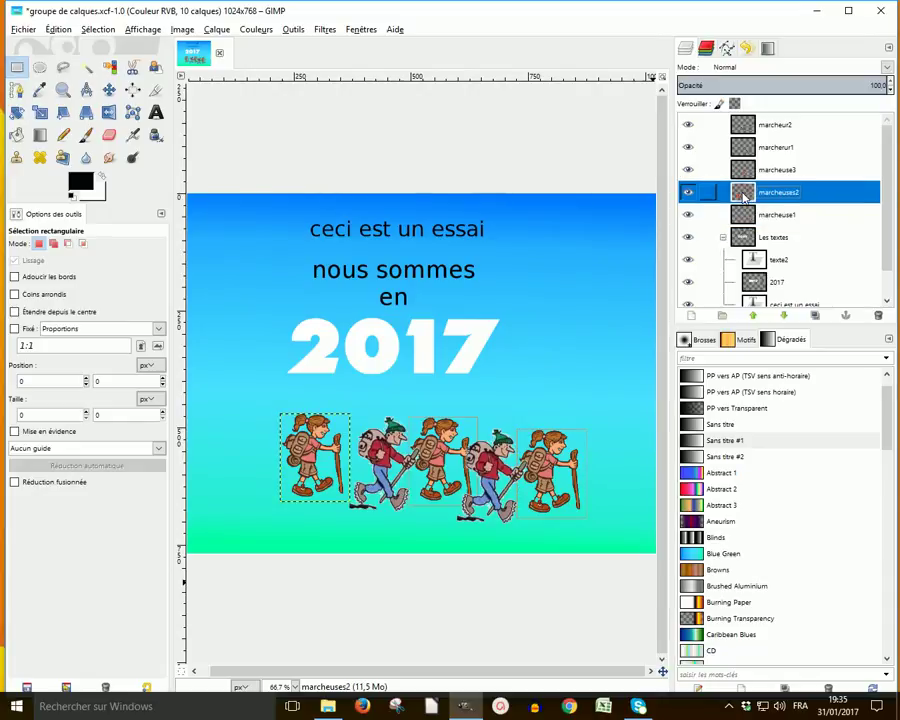
pyautogui.click(724, 317)
pyautogui.doubleClick(796, 194)
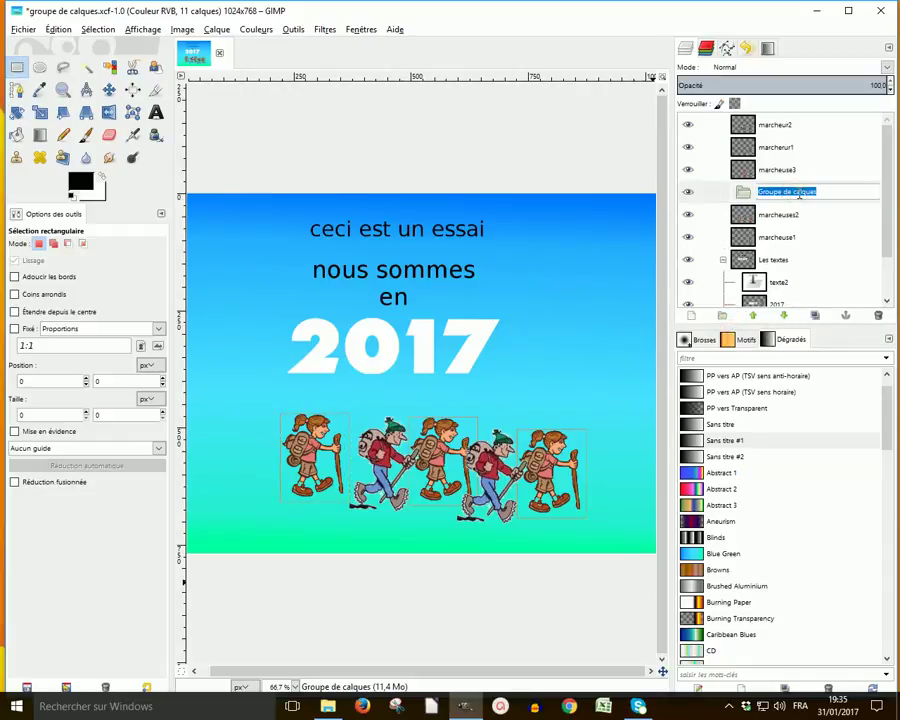
pyautogui.write('les marcheuses')
pyautogui.press('Return')
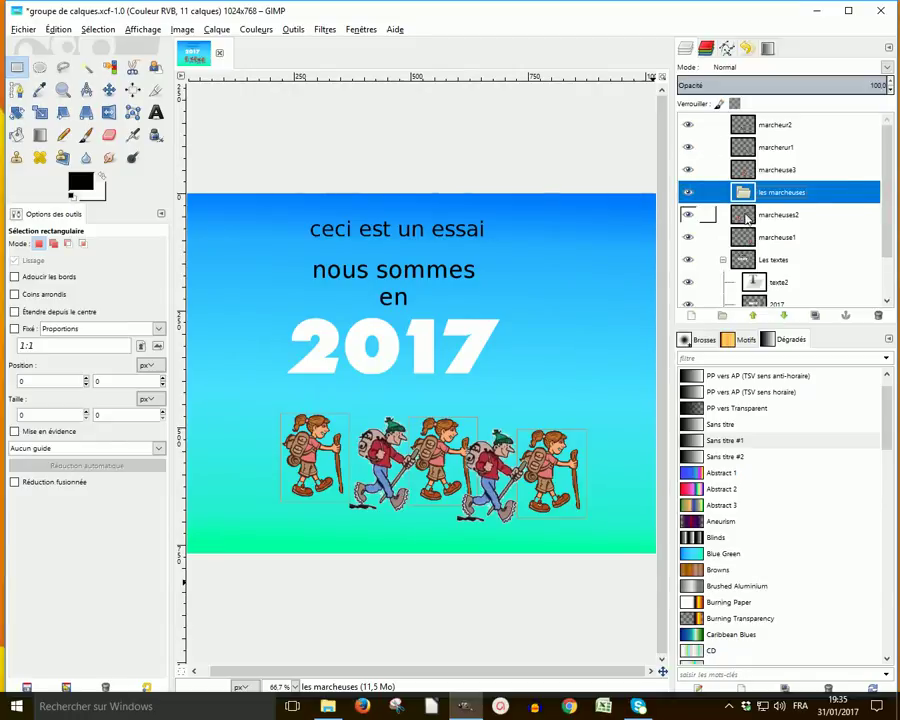
pyautogui.moveTo(746, 218)
pyautogui.mouseDown()
pyautogui.moveTo(776, 192)
pyautogui.moveTo(752, 224)
pyautogui.moveTo(750, 176)
pyautogui.moveTo(748, 238)
pyautogui.moveTo(778, 174)
pyautogui.moveTo(758, 168)
pyautogui.moveTo(752, 194)
pyautogui.mouseUp()
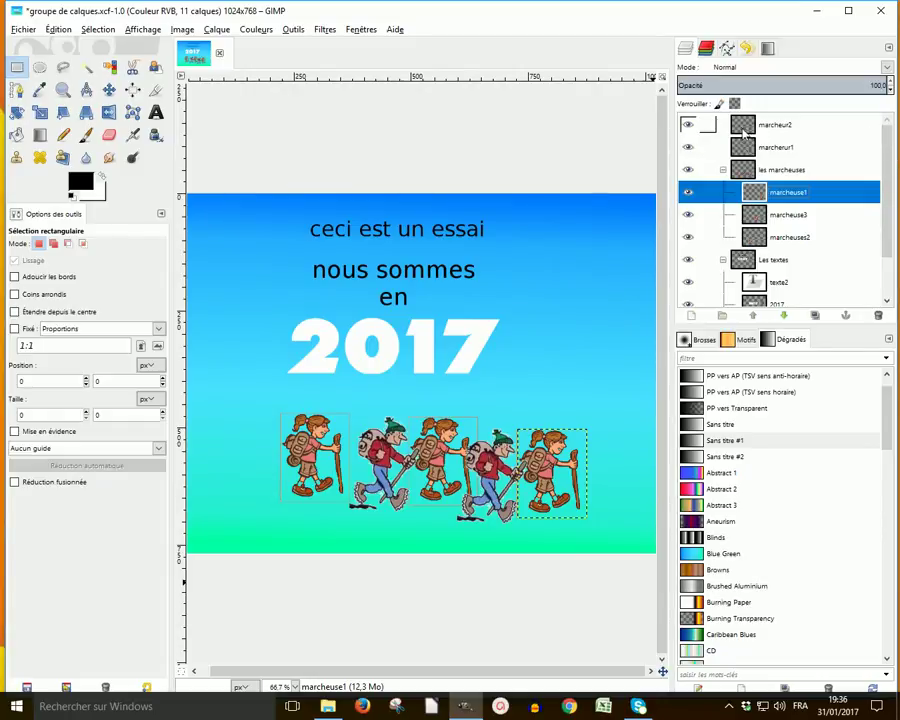
# Create a layer group just above the marcheur2 layer and name it "Les ma".
pyautogui.click(743, 131)
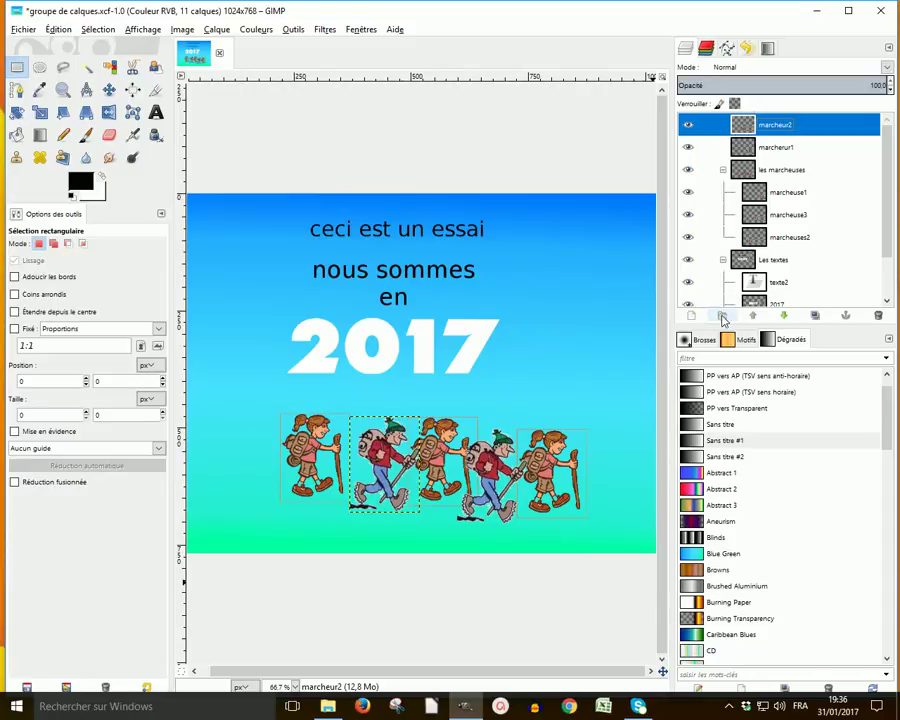
pyautogui.click(723, 317)
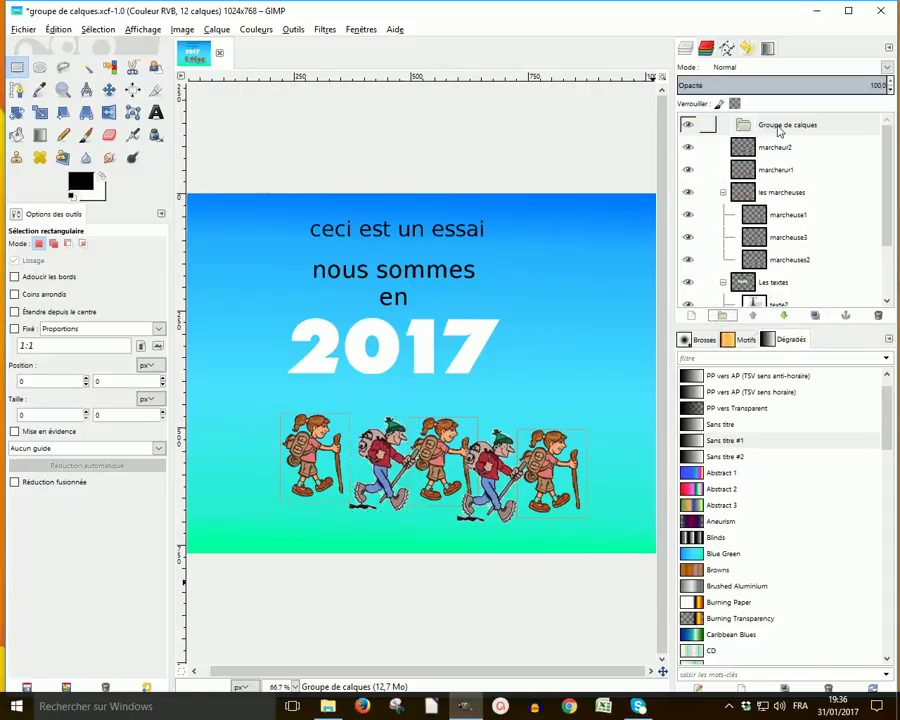
pyautogui.doubleClick(786, 124)
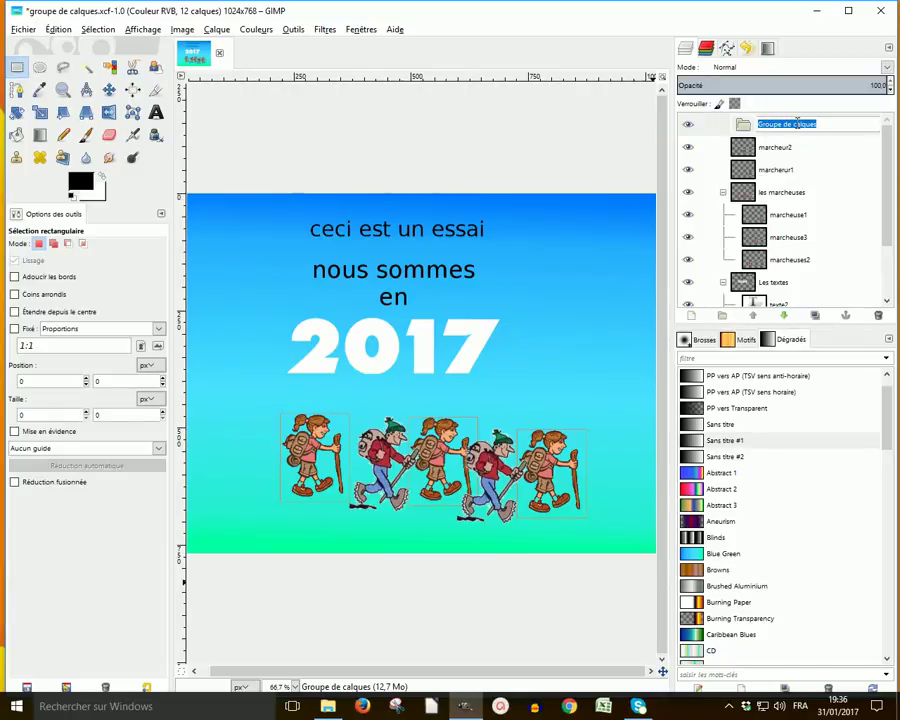
pyautogui.write('Les ma')
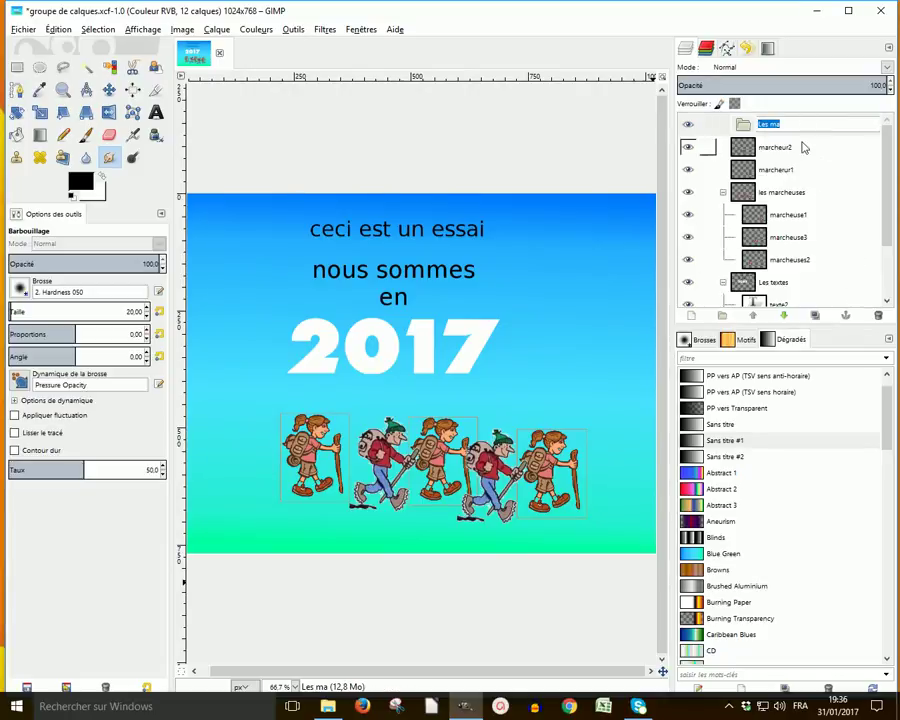
# Move the marcheur2 and marcherur1 layers into the "Les ma" group.
pyautogui.click(743, 150)
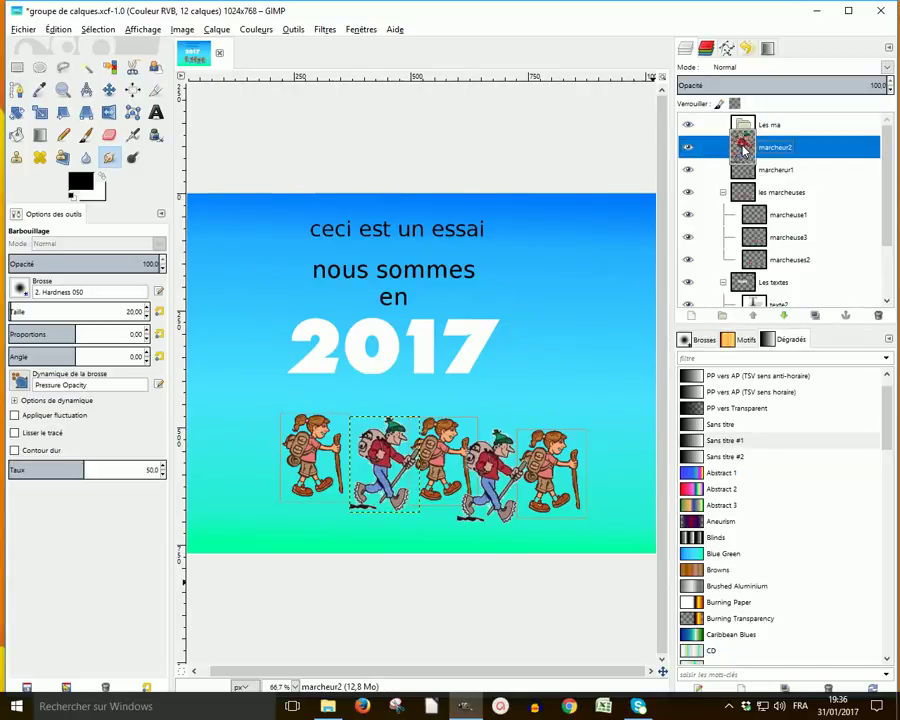
pyautogui.moveTo(743, 150); pyautogui.dragTo(771, 127)
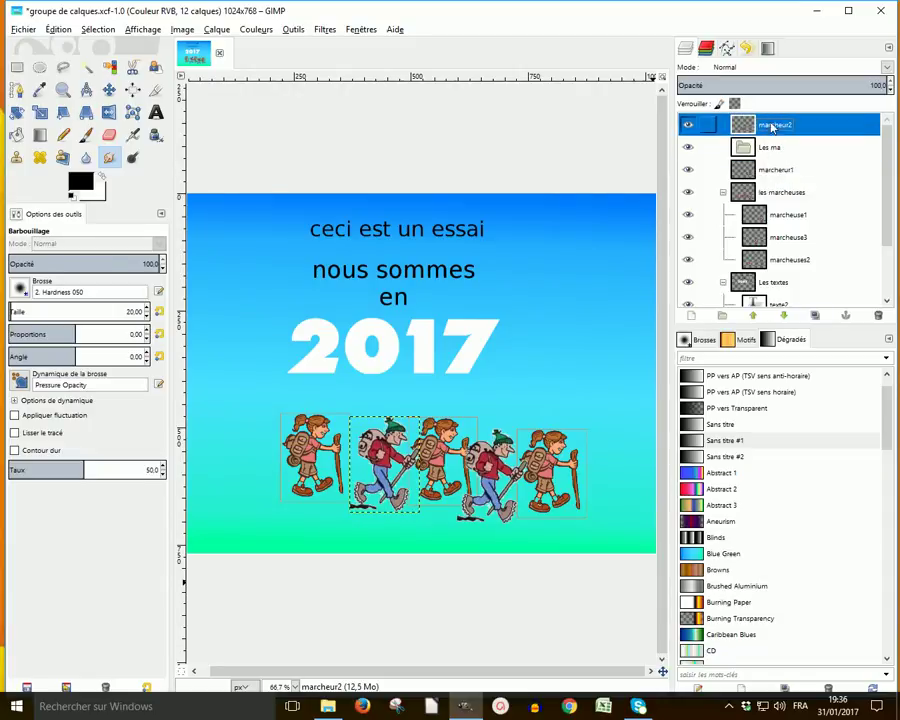
pyautogui.moveTo(762, 170)
pyautogui.mouseDown()
pyautogui.moveTo(780, 163)
pyautogui.moveTo(758, 125)
pyautogui.moveTo(748, 126)
pyautogui.moveTo(762, 148)
pyautogui.mouseUp()
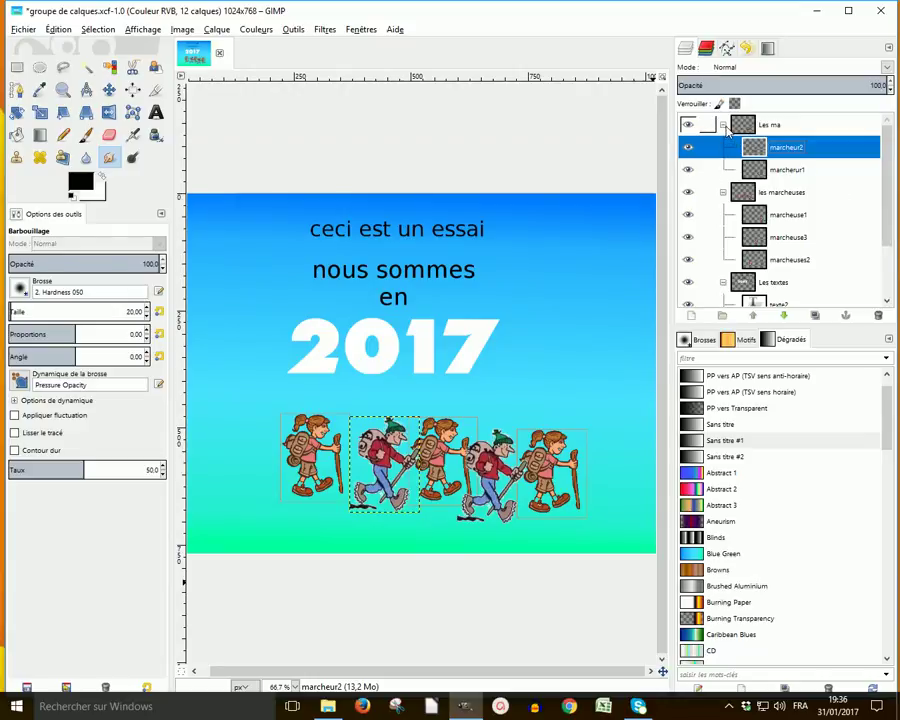
# Collapse the "Les ma", "les marcheuses" and "Les textes" groups in the layer list.
pyautogui.click(724, 126)
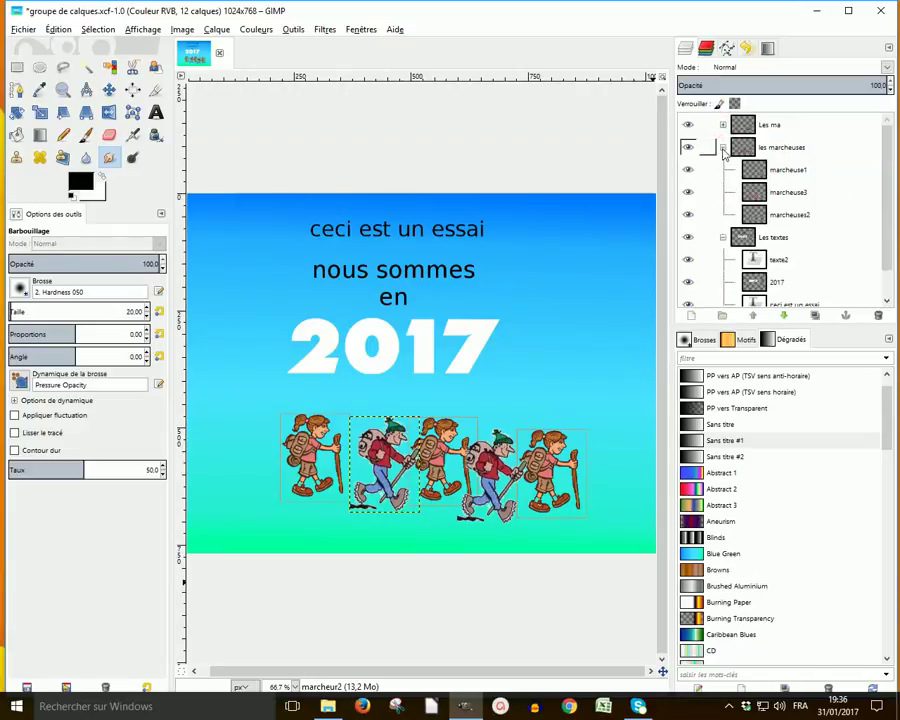
pyautogui.click(723, 148)
pyautogui.click(723, 170)
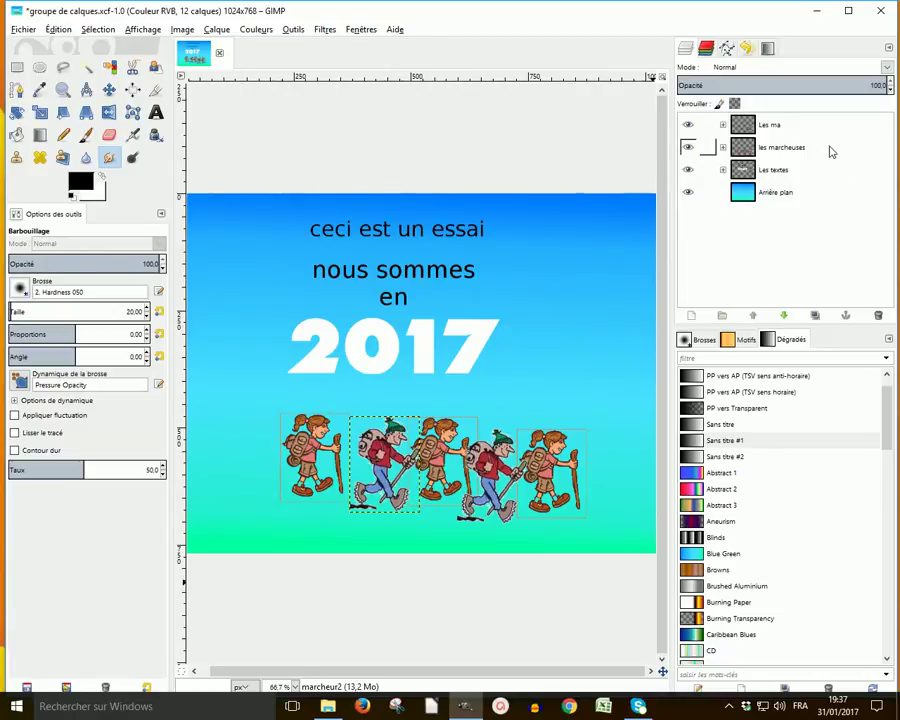
# Rename the "Les ma" layer group as "Les marcheurs".
pyautogui.click(778, 126)
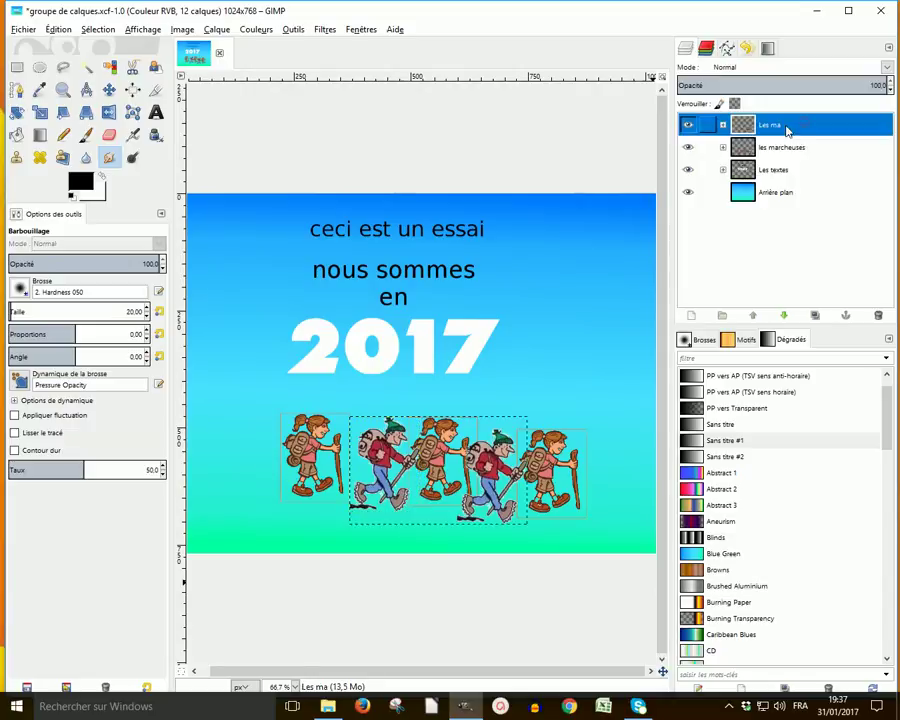
pyautogui.doubleClick(778, 126)
pyautogui.write('Les marcheurs')
pyautogui.press('Return')
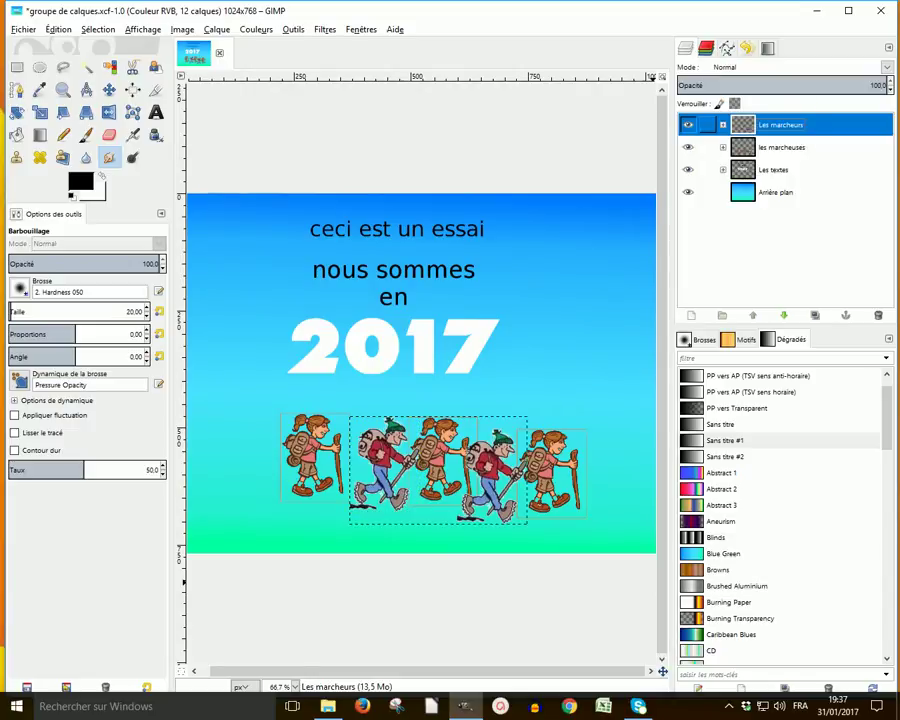
# Expand the "Les marcheurs", "les marcheuses" and "Les textes" groups to view the layers inside them.
pyautogui.click(723, 125)
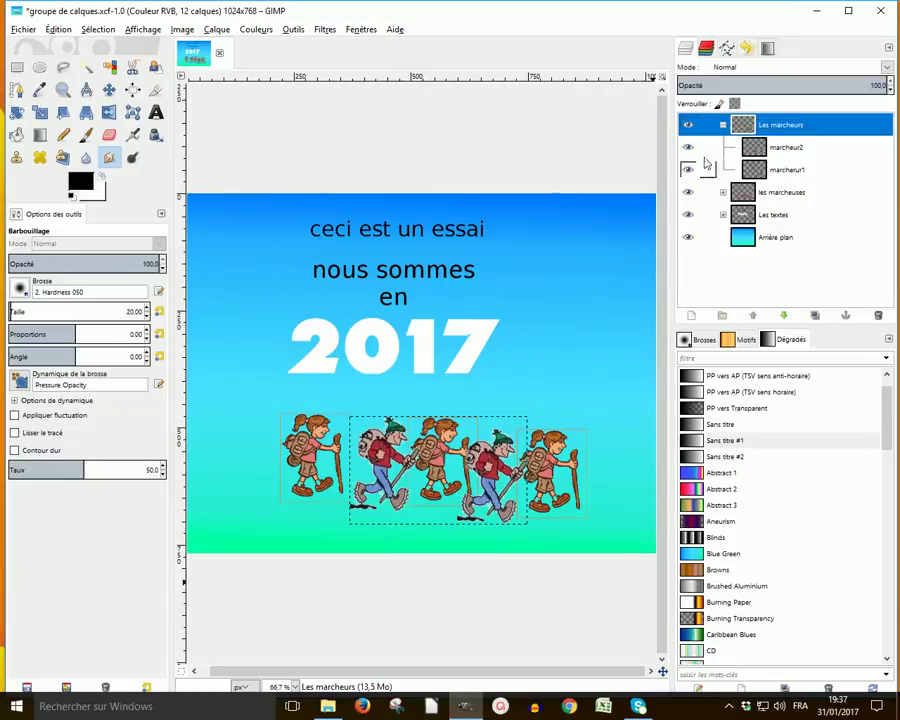
pyautogui.click(723, 192)
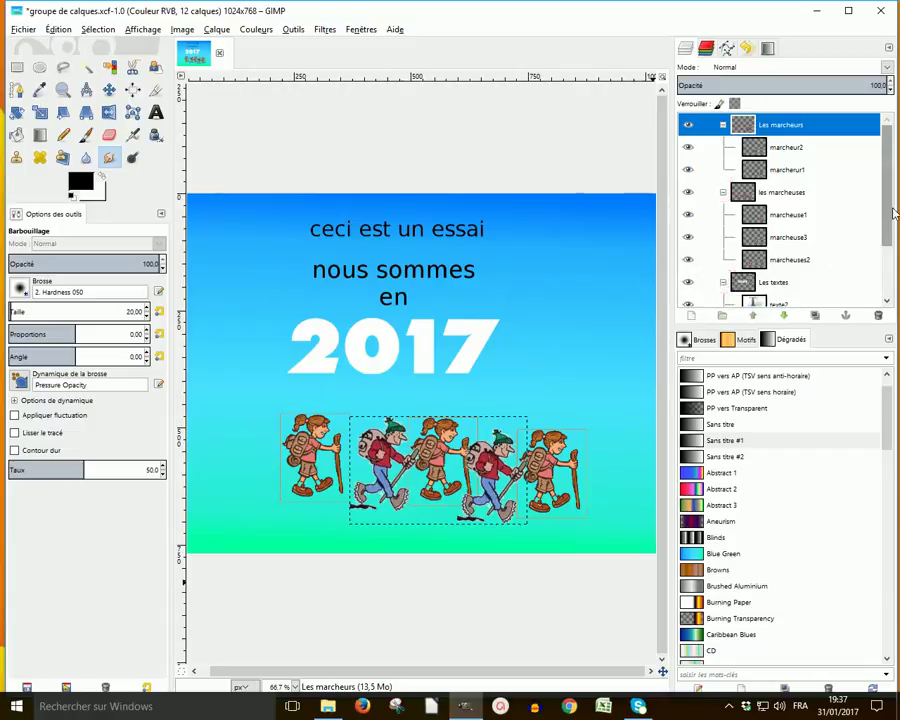
pyautogui.moveTo(888, 192)
pyautogui.mouseDown()
pyautogui.moveTo(886, 250)
pyautogui.moveTo(897, 178)
pyautogui.mouseUp()
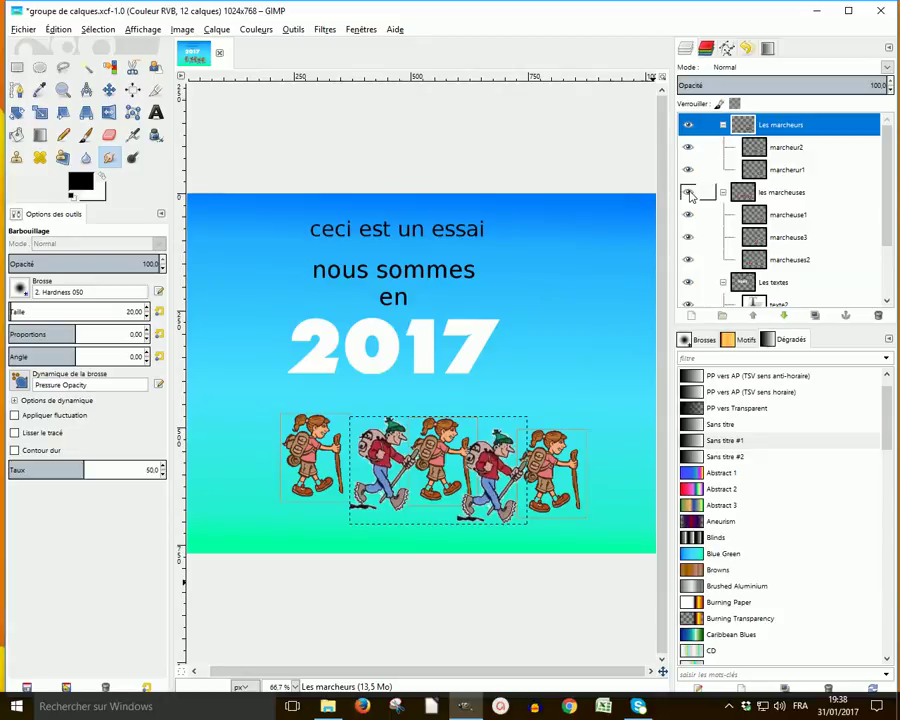
# Hide and show again the whole "les marcheuses" group, and do the same with the "Les marcheurs" group.
pyautogui.click(688, 193)
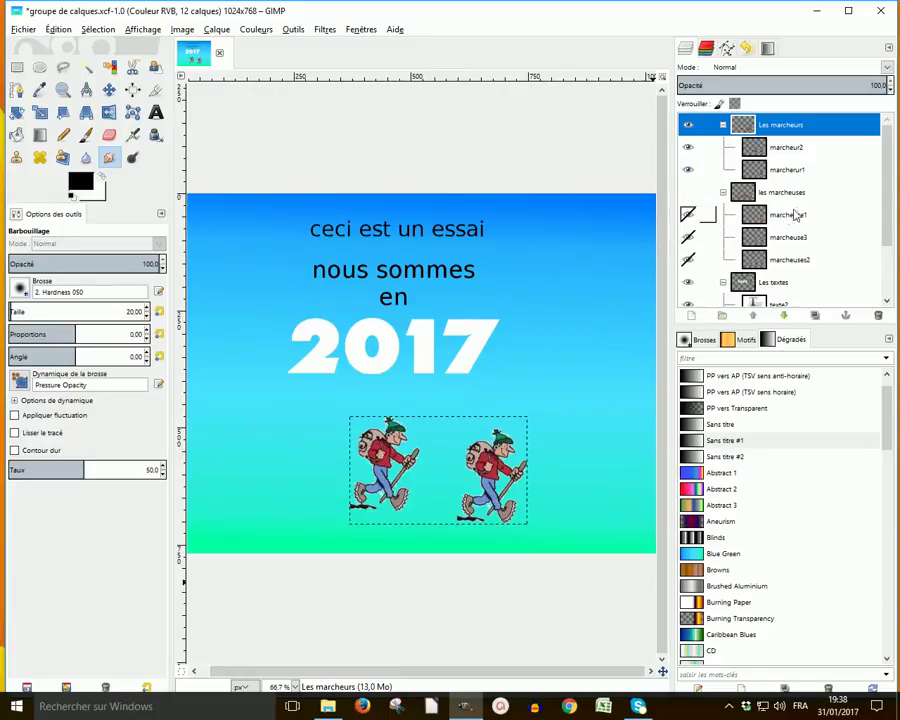
pyautogui.click(688, 193)
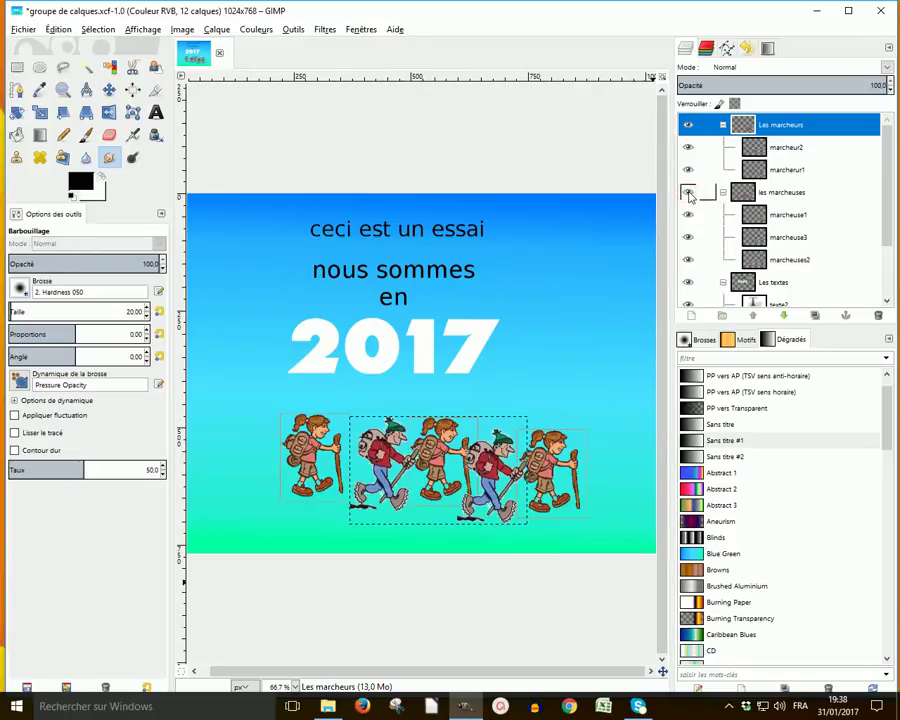
pyautogui.click(687, 123)
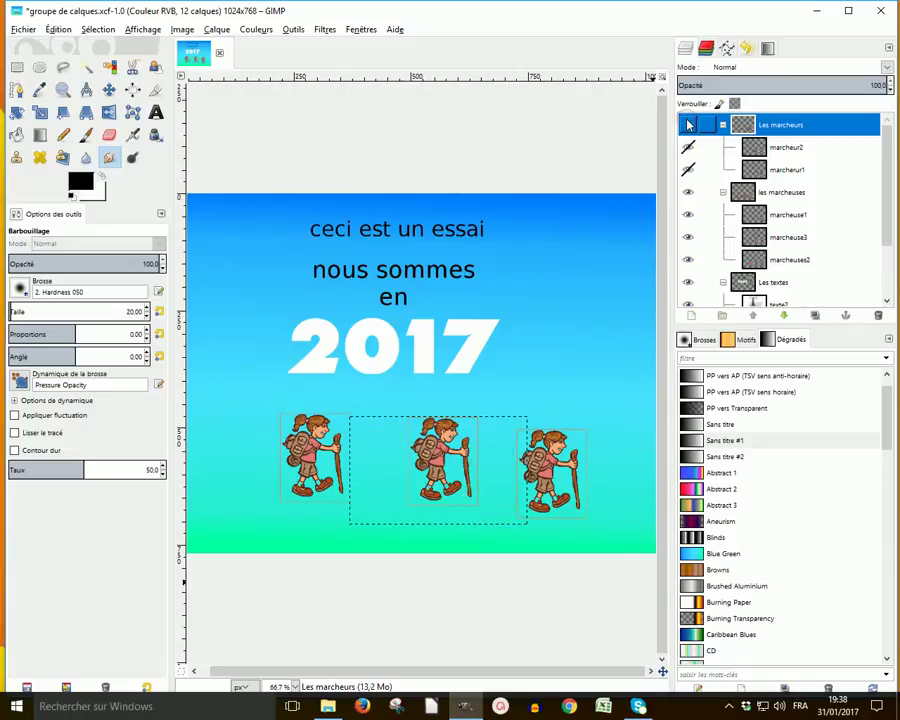
pyautogui.click(687, 123)
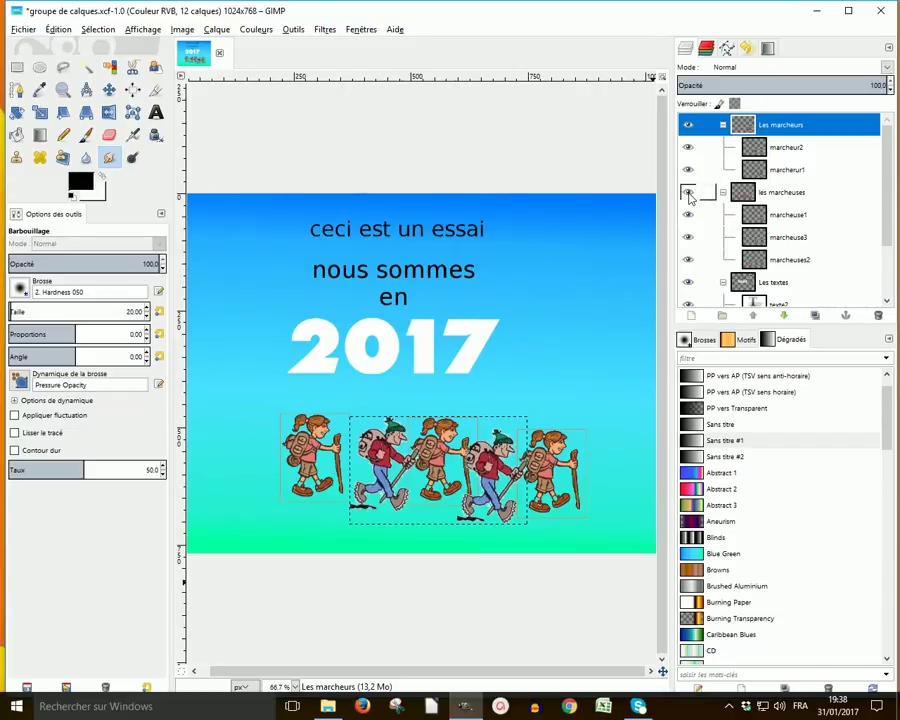
# Try a reduced opacity of about 44 on the whole "les marcheuses" group and restore it to 100.
pyautogui.click(741, 193)
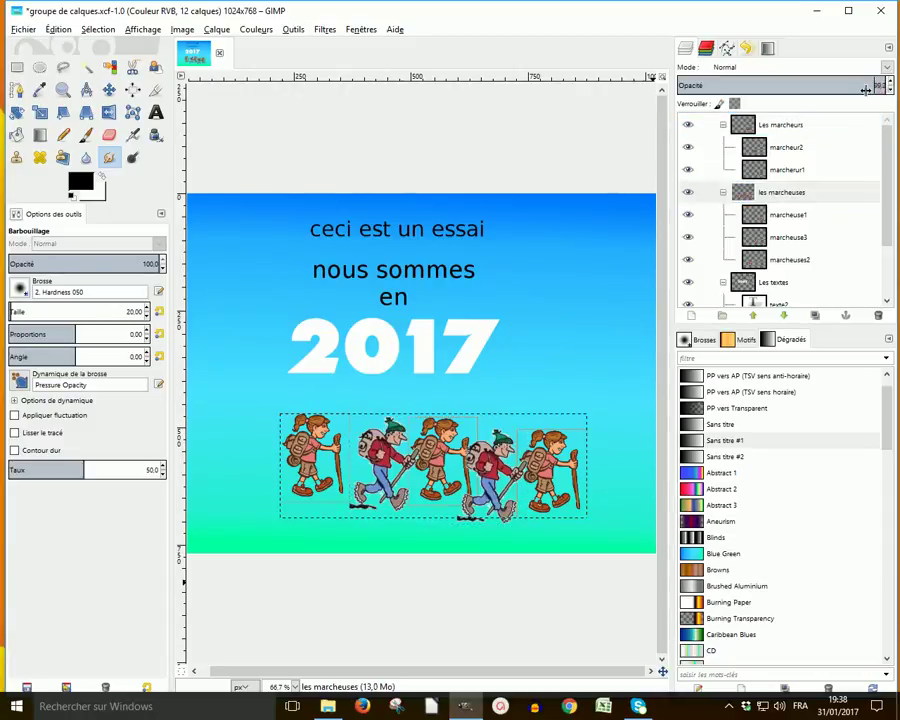
pyautogui.moveTo(878, 87); pyautogui.dragTo(796, 99)
pyautogui.click(878, 86)
pyautogui.write('58.9')
pyautogui.press('Return')
pyautogui.click(891, 90)
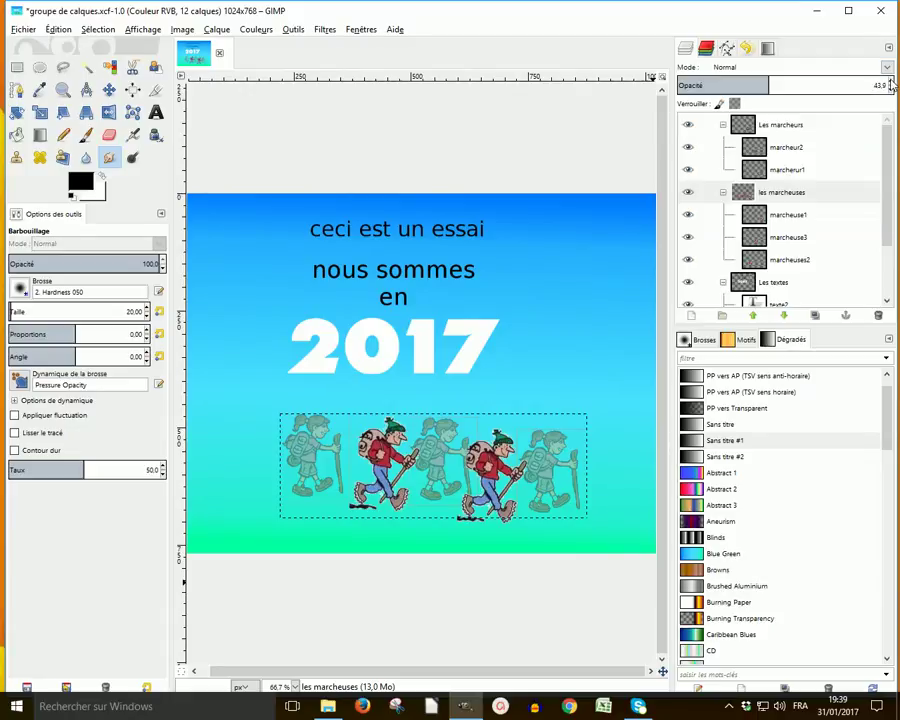
pyautogui.click(892, 84)
pyautogui.moveTo(892, 84); pyautogui.dragTo(892, 86)
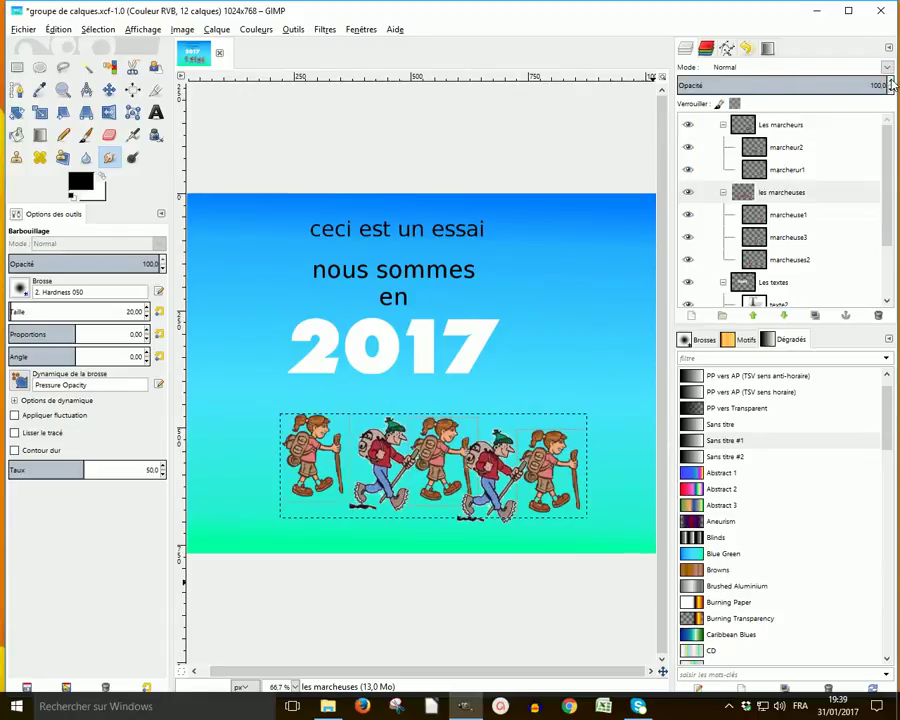
# Look over the lower layers in the list and minimize the GIMP window to show the desktop.
pyautogui.scroll(-3, 886, 249)
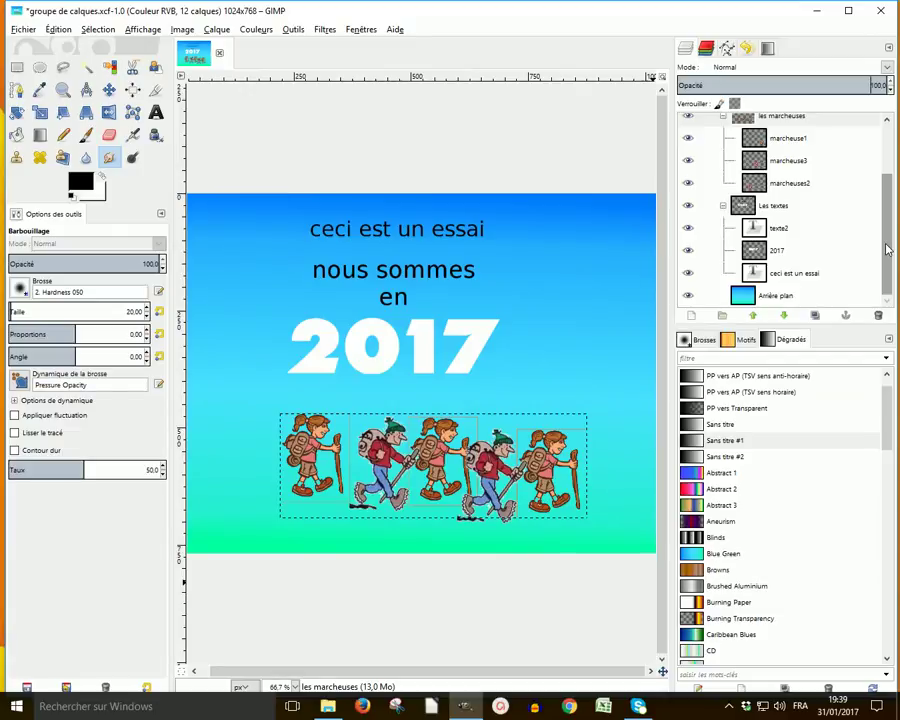
pyautogui.click(813, 11)
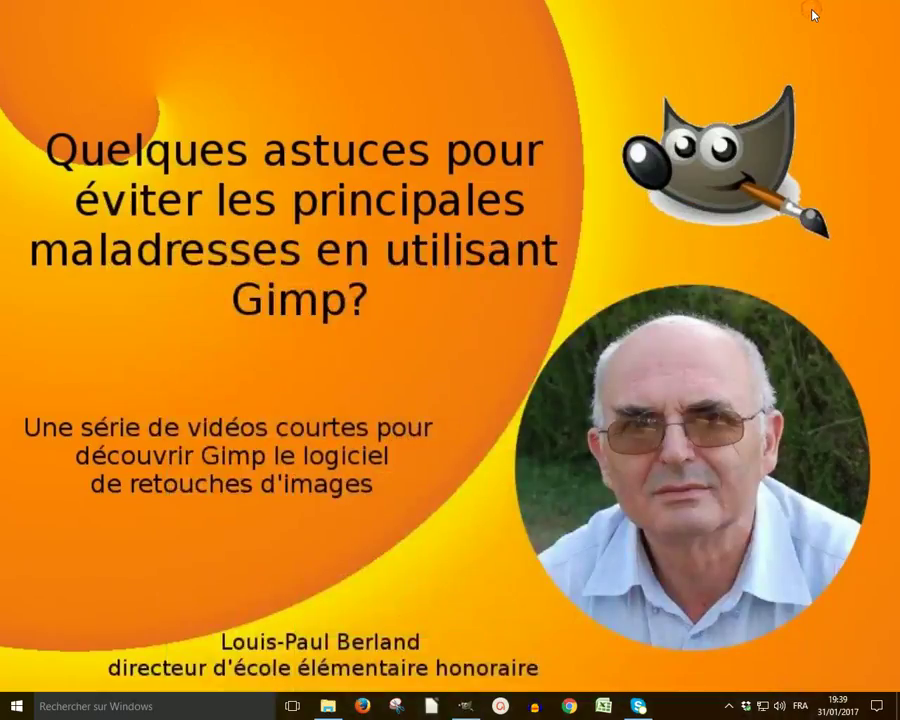